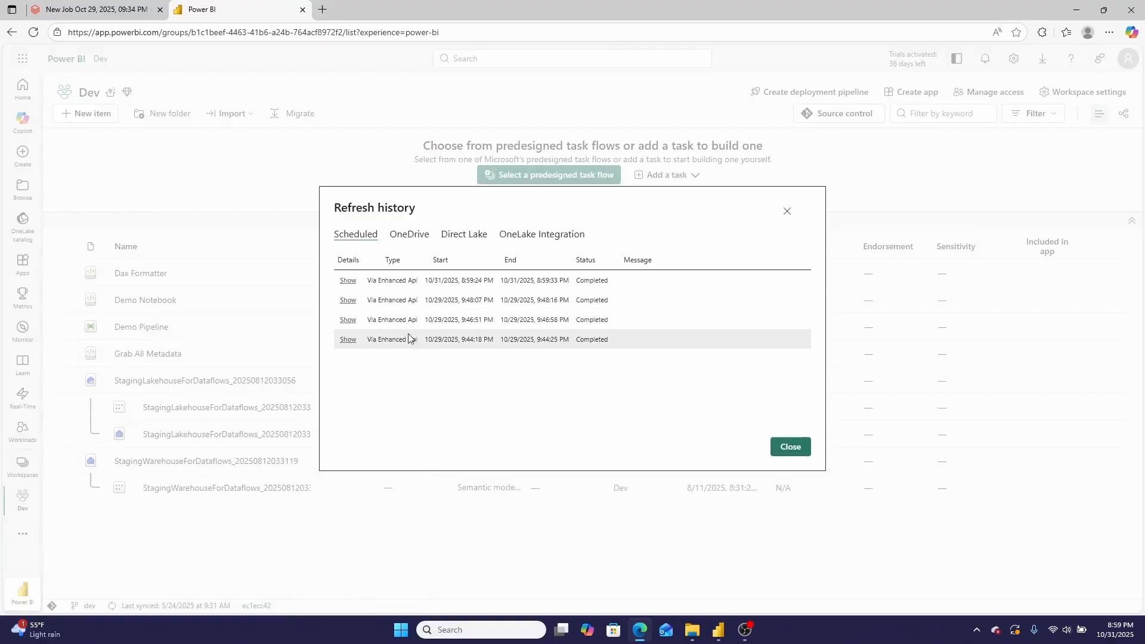
Review the details of the latest scheduled refresh in Power BI's refresh history and close the history
{"action": "left_click_drag", "start_coordinate": [372, 282], "coordinate": [496, 291]}
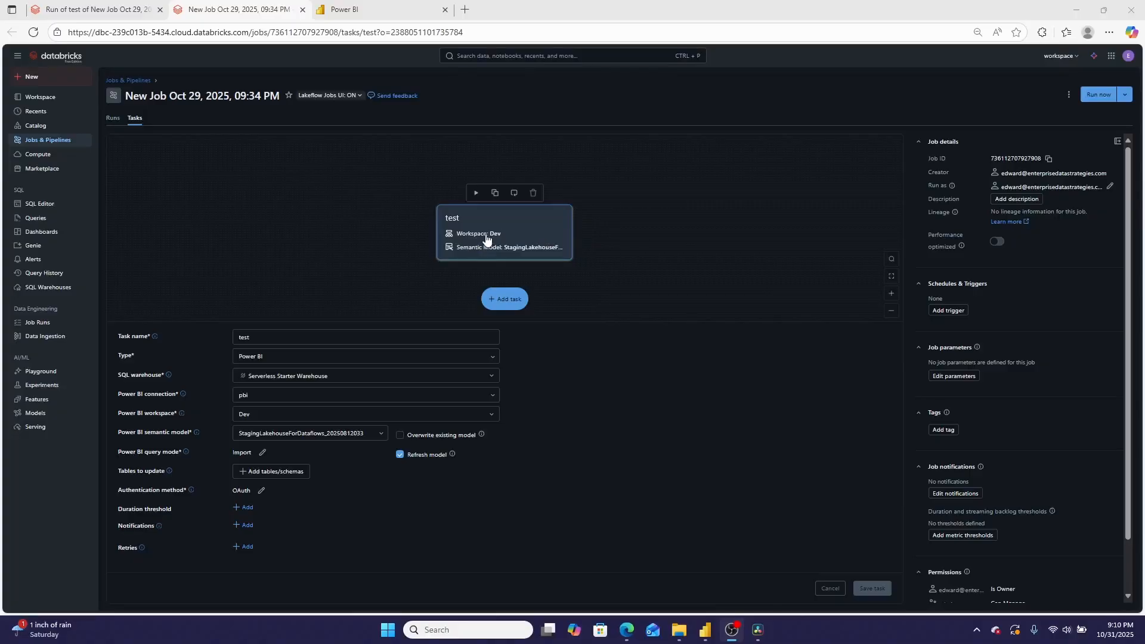
{"action": "left_click", "coordinate": [340, 8]}
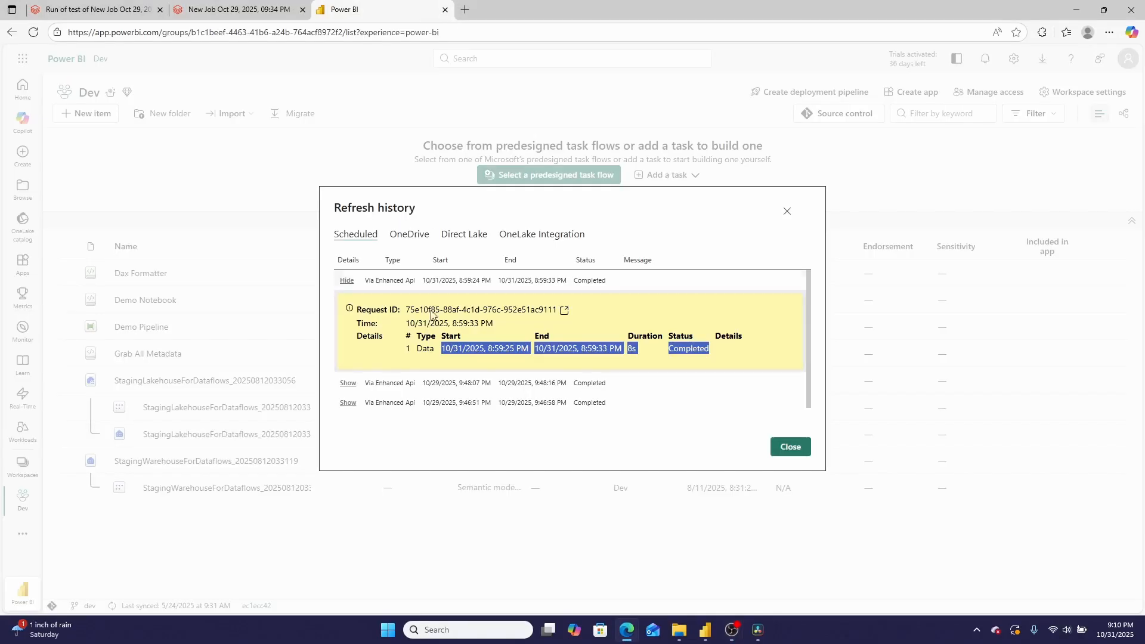
{"action": "left_click", "coordinate": [798, 446]}
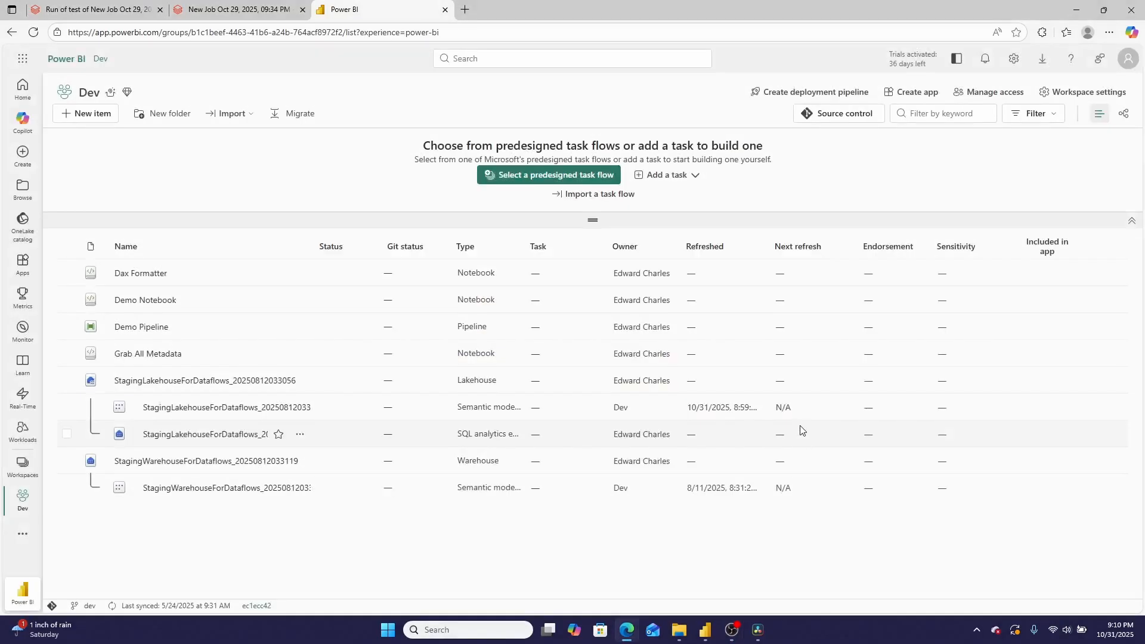
Open portal.azure.com in a new browser tab and sign in with the existing organizational account
{"action": "left_click", "coordinate": [472, 12]}
{"action": "type", "text": "portal.azure.com"}
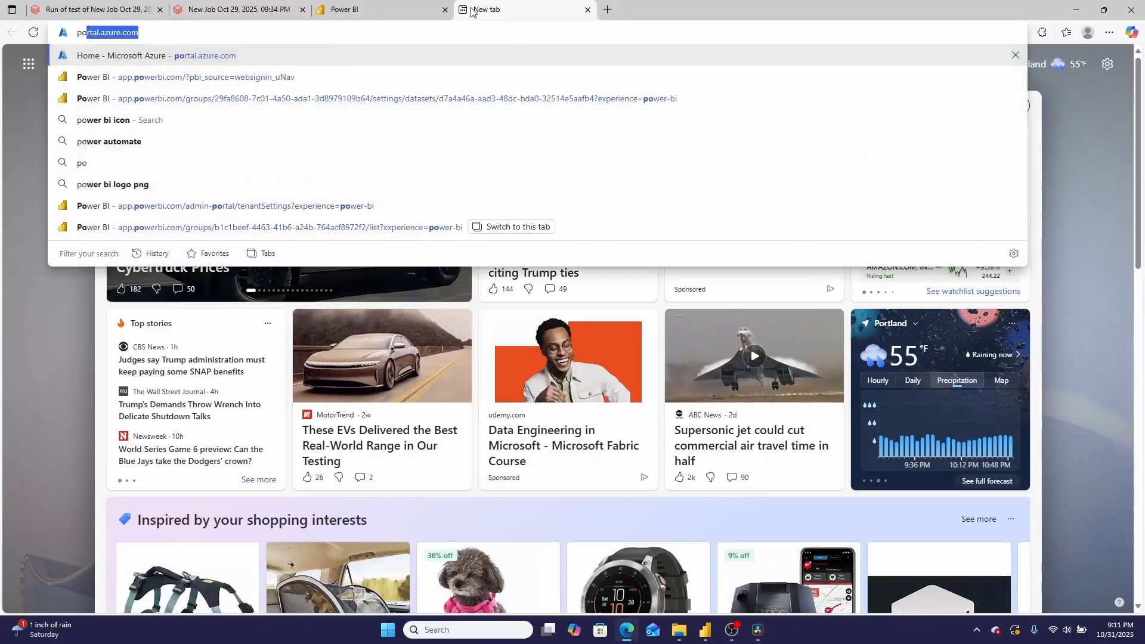
{"action": "key", "text": "Return"}
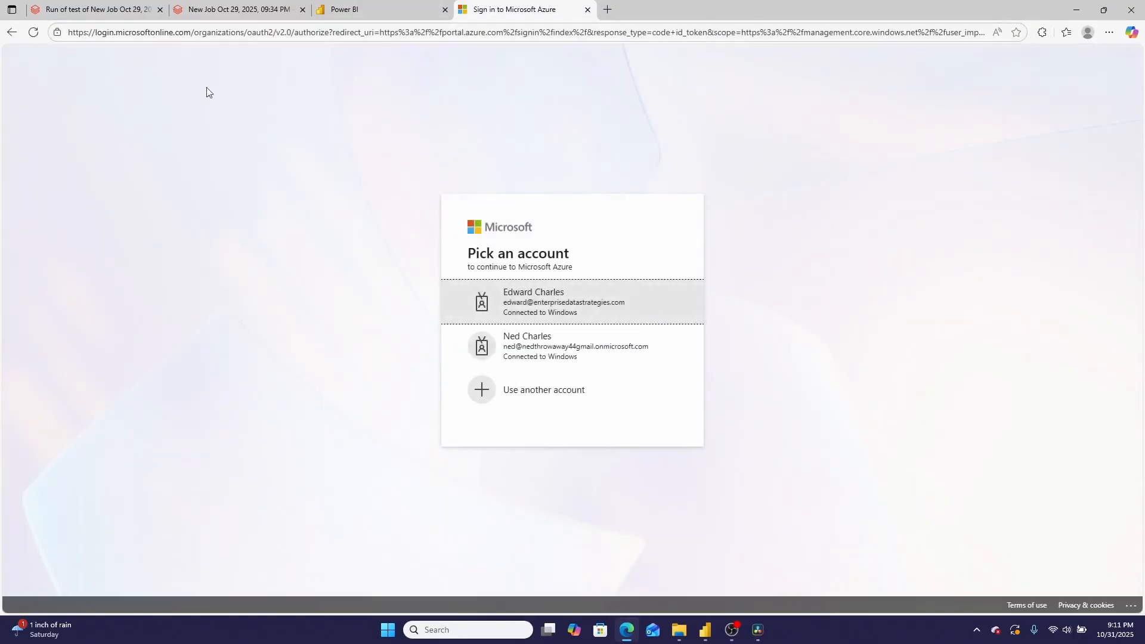
{"action": "left_click", "coordinate": [520, 310]}
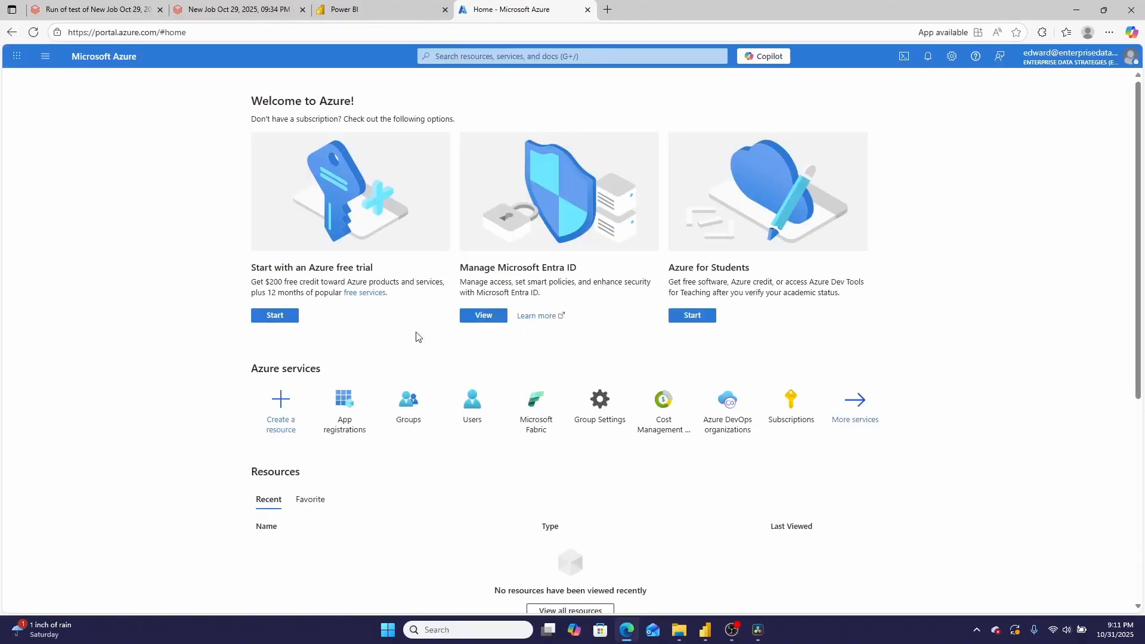
Open the pbi_refresh_app registration from the list of all applications in App registrations
{"action": "left_click", "coordinate": [346, 398]}
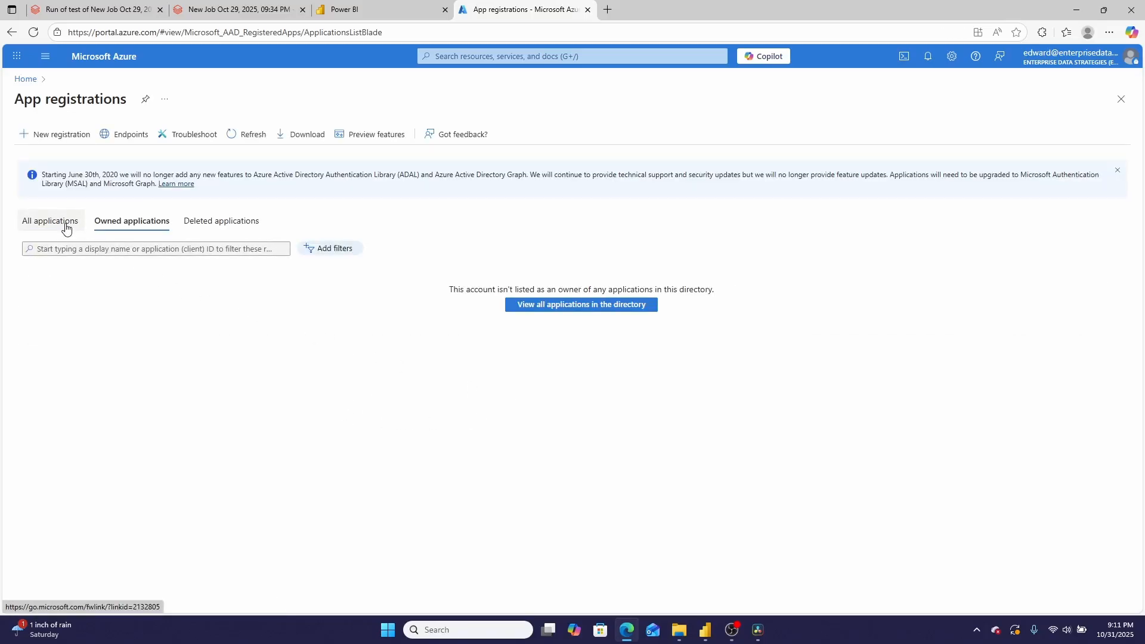
{"action": "left_click", "coordinate": [66, 229]}
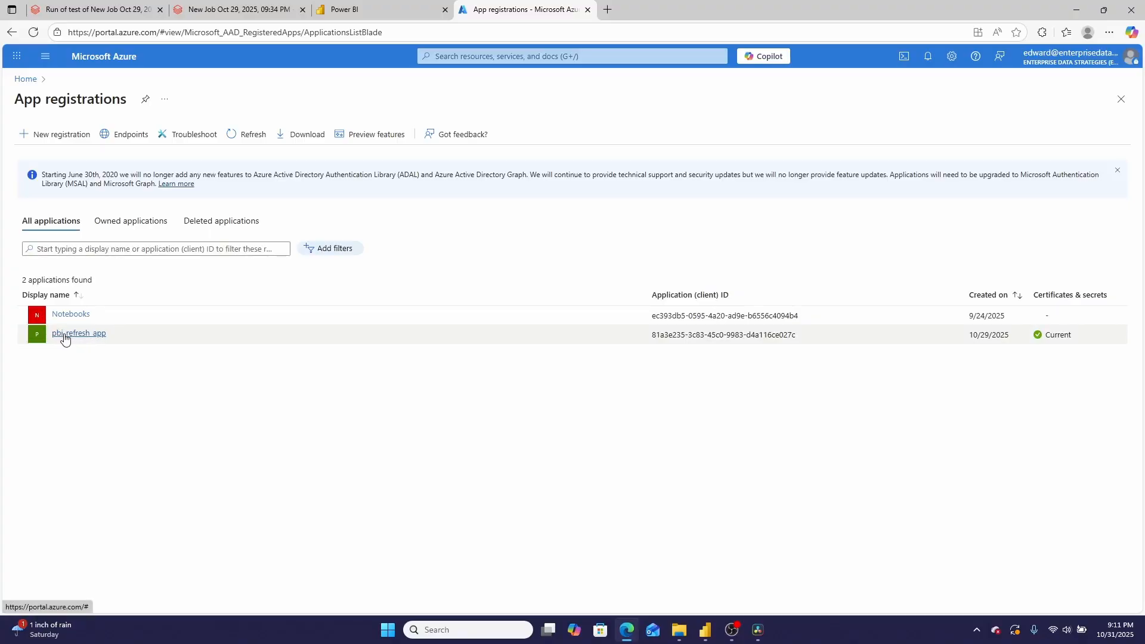
{"action": "left_click", "coordinate": [80, 340]}
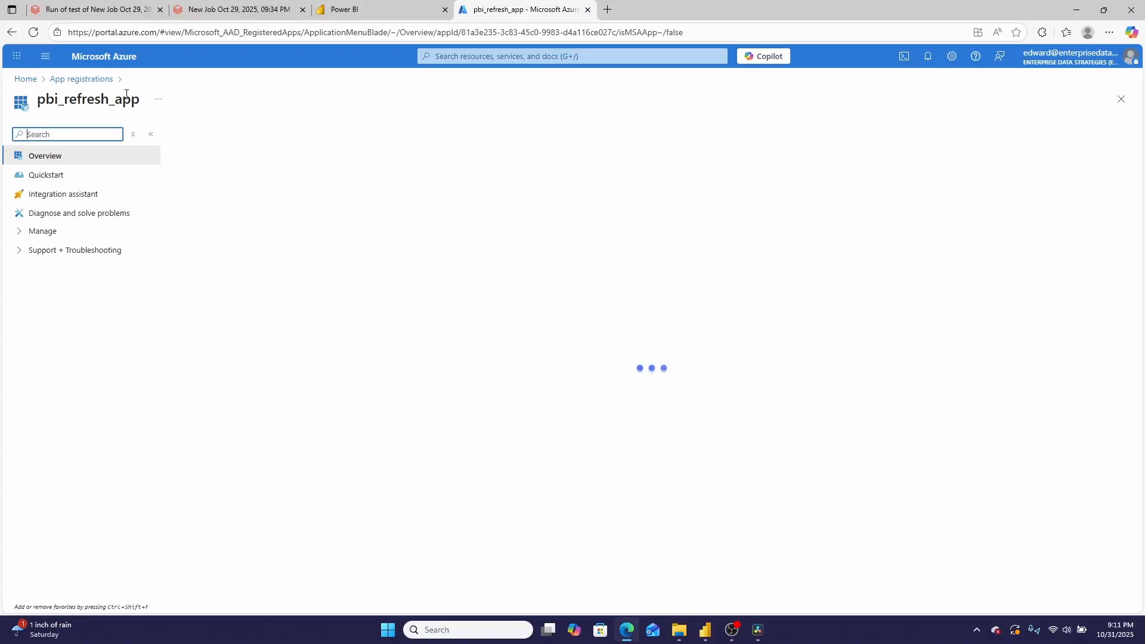
View the form for registering a new application in App registrations and leave it without registering
{"action": "left_click", "coordinate": [90, 80]}
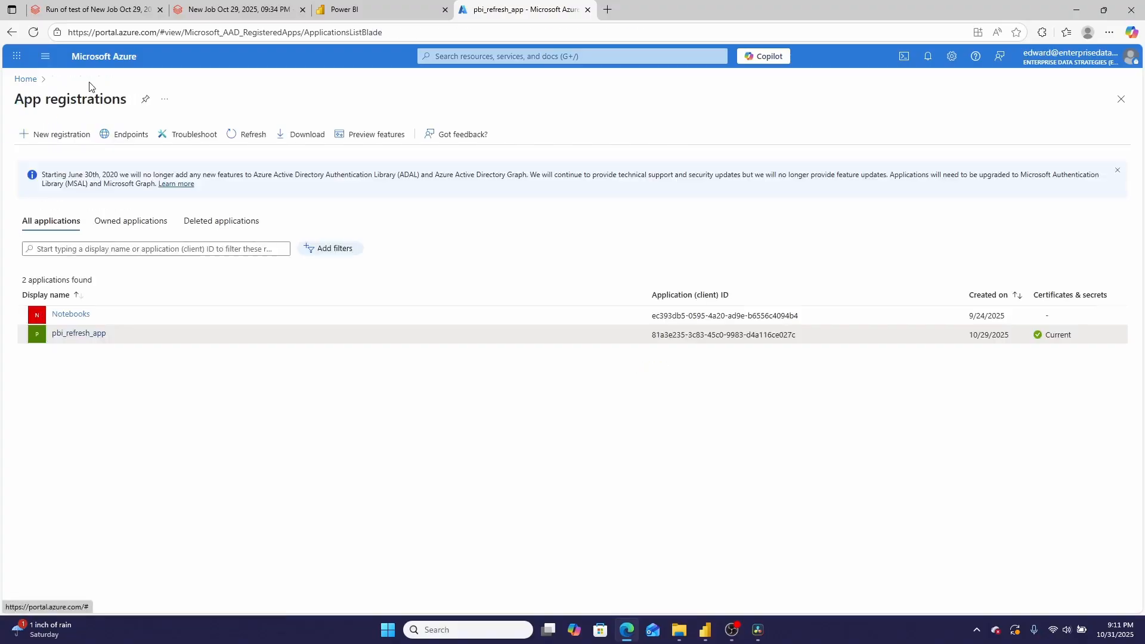
{"action": "left_click", "coordinate": [73, 136]}
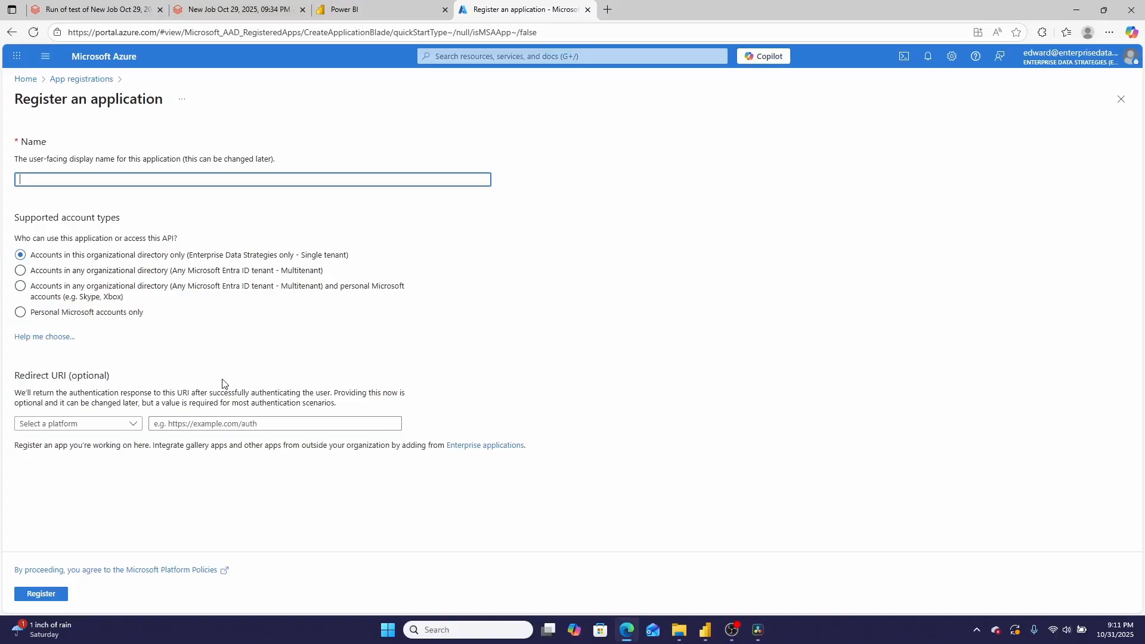
{"action": "left_click", "coordinate": [1121, 99]}
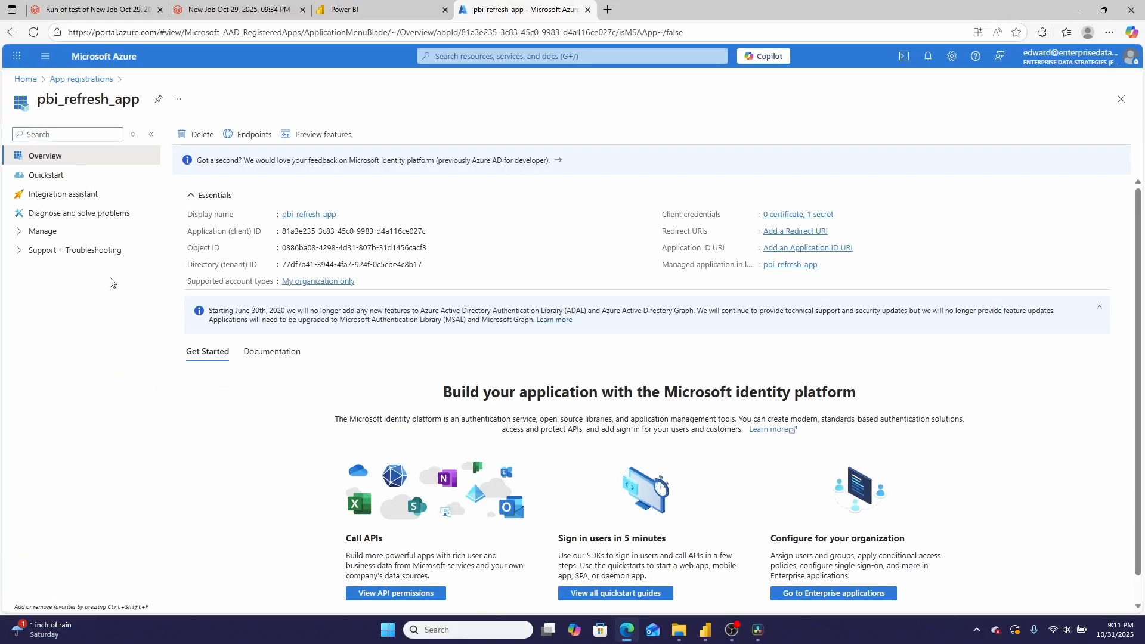
Check pbi_refresh_app's API permissions and look up the delegated Power BI Service permissions matching "dataset"
{"action": "left_click", "coordinate": [21, 234]}
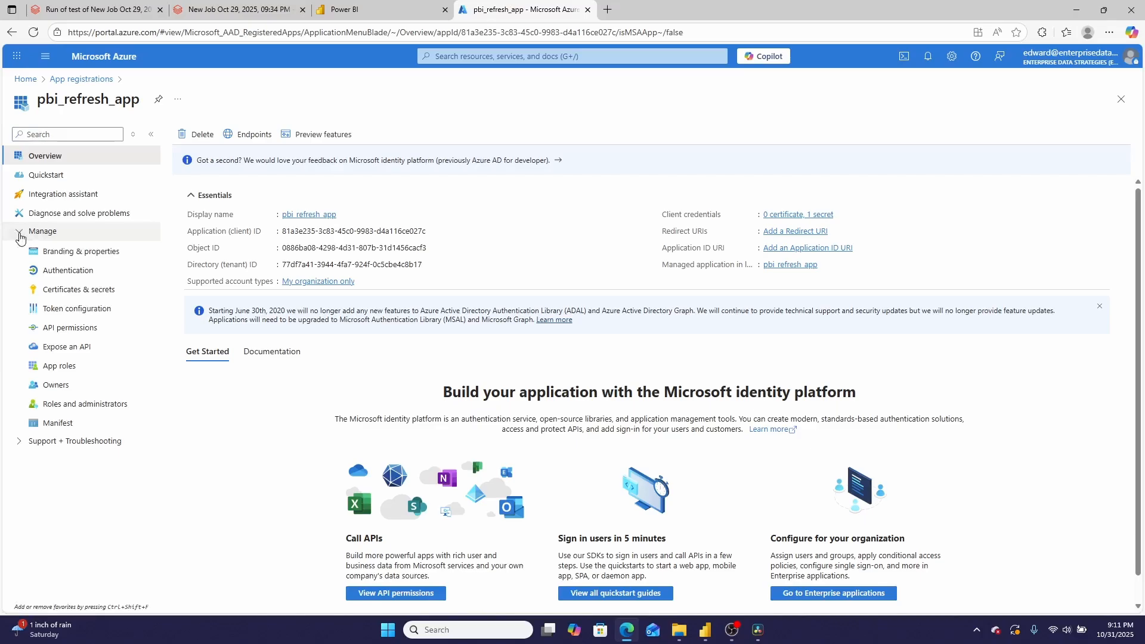
{"action": "left_click", "coordinate": [68, 332]}
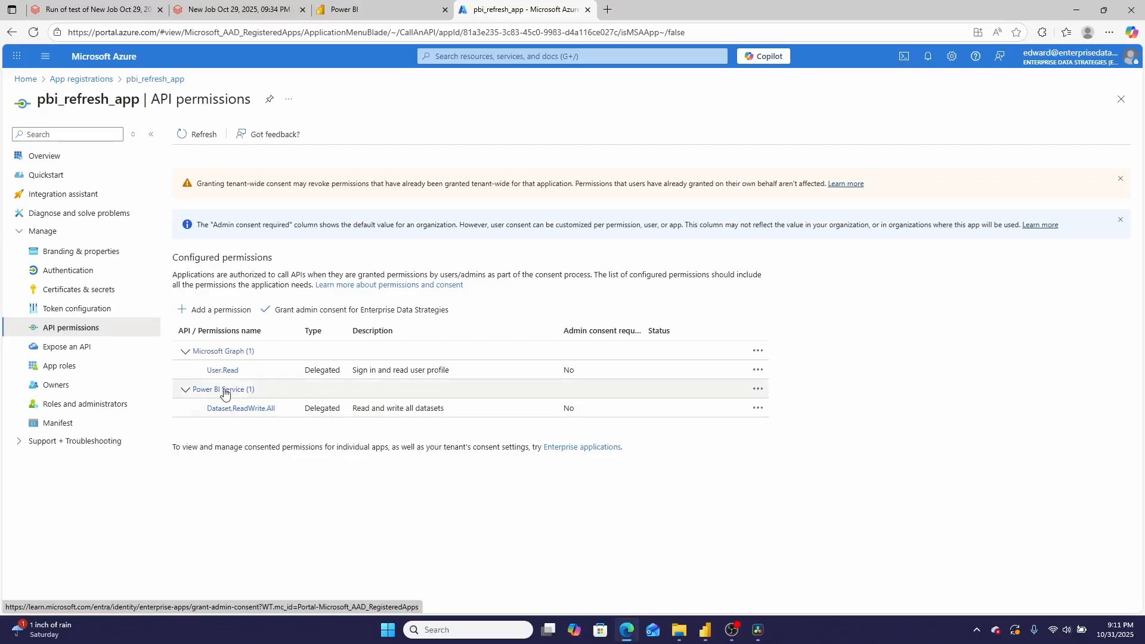
{"action": "left_click", "coordinate": [222, 311]}
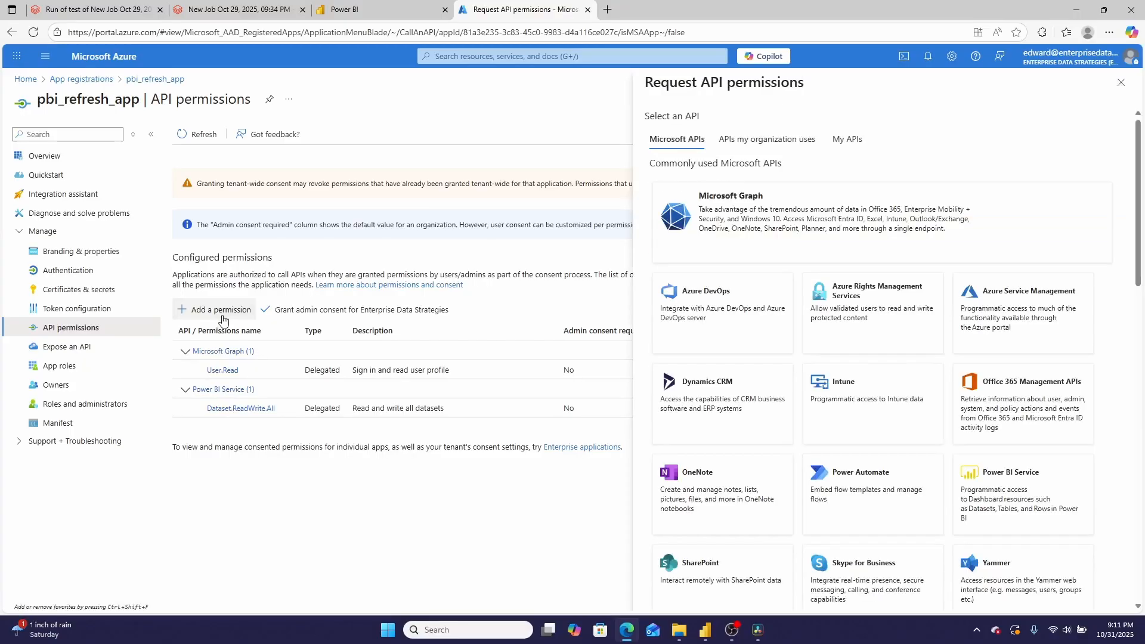
{"action": "left_click", "coordinate": [1065, 510]}
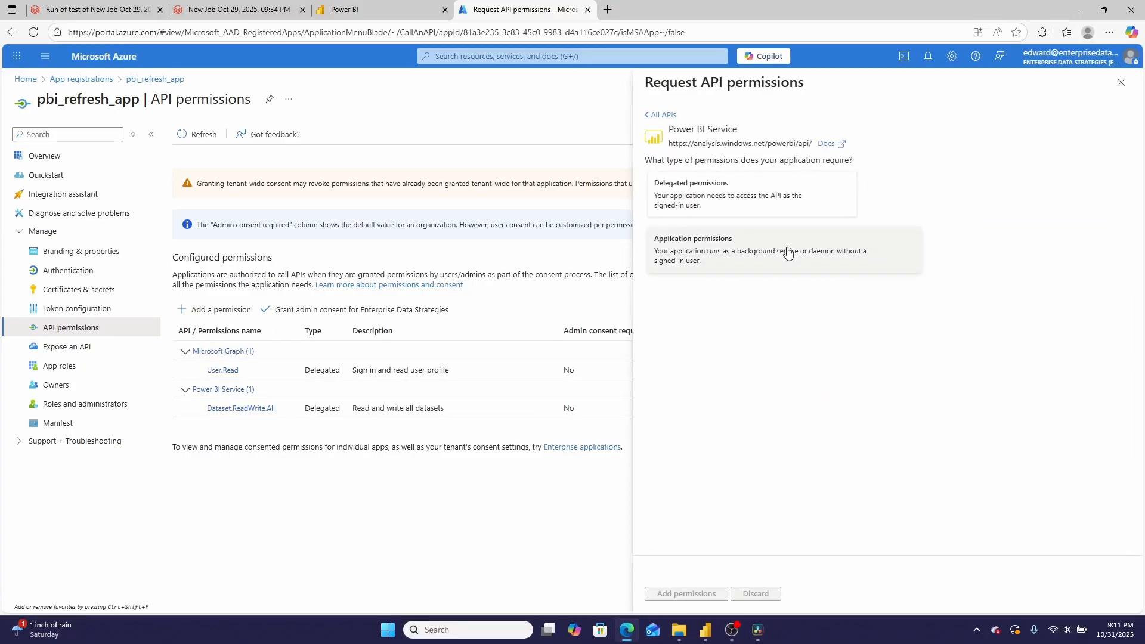
{"action": "left_click", "coordinate": [755, 209]}
{"action": "left_click", "coordinate": [708, 317]}
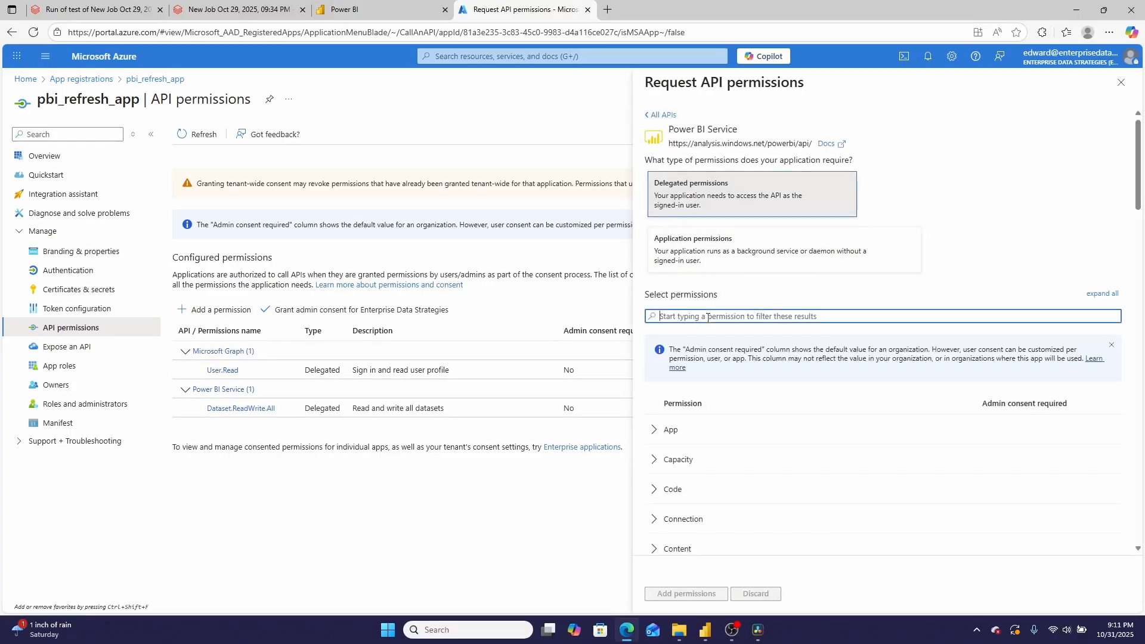
{"action": "type", "text": "dataset"}
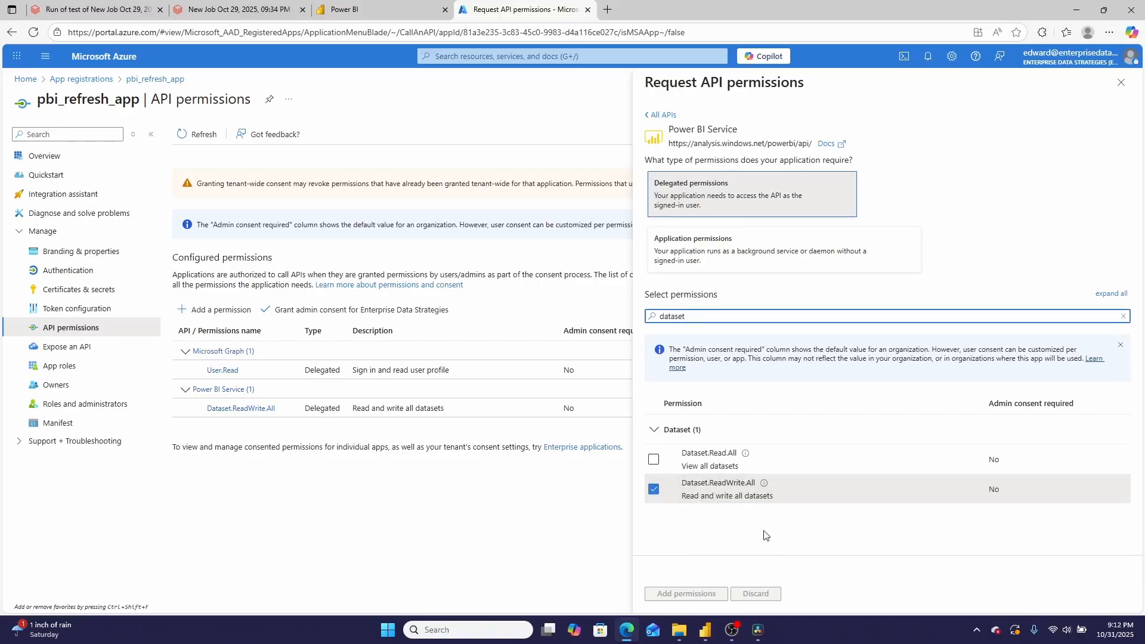
{"action": "left_click", "coordinate": [1120, 84]}
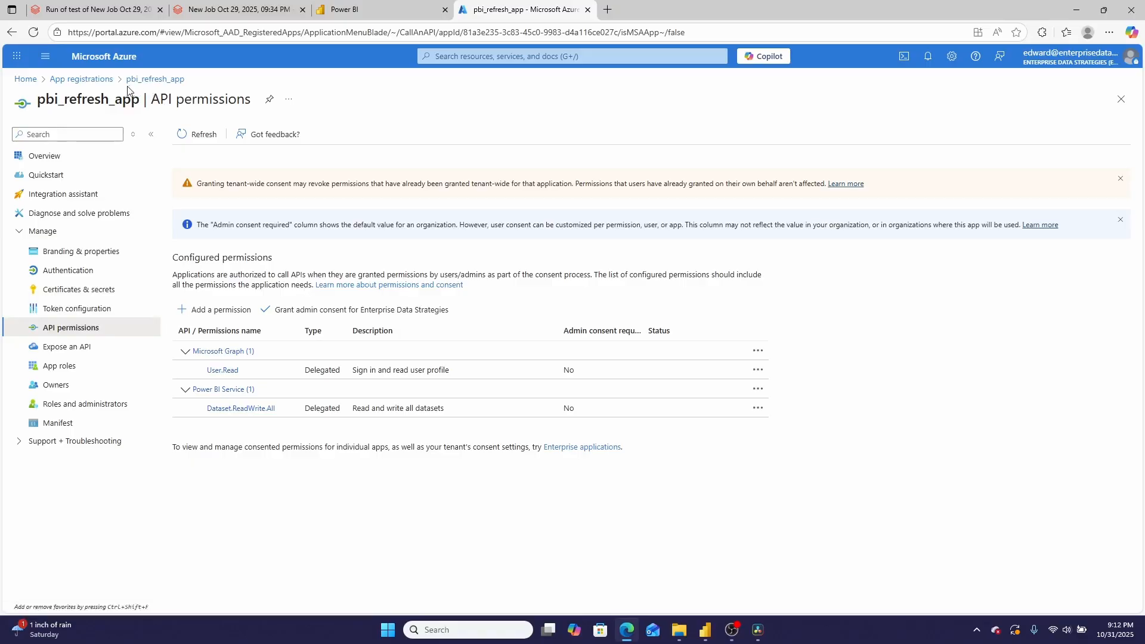
Start a new Security group in Azure Groups and search for "pbi" among the members that can be added
{"action": "left_click", "coordinate": [26, 80]}
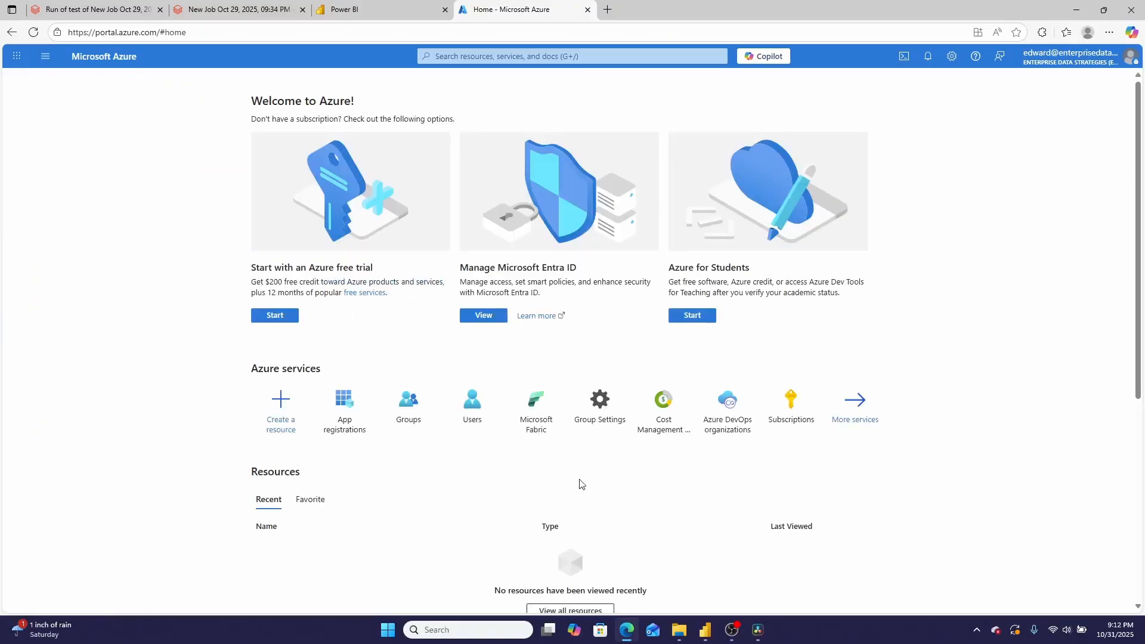
{"action": "left_click", "coordinate": [404, 411]}
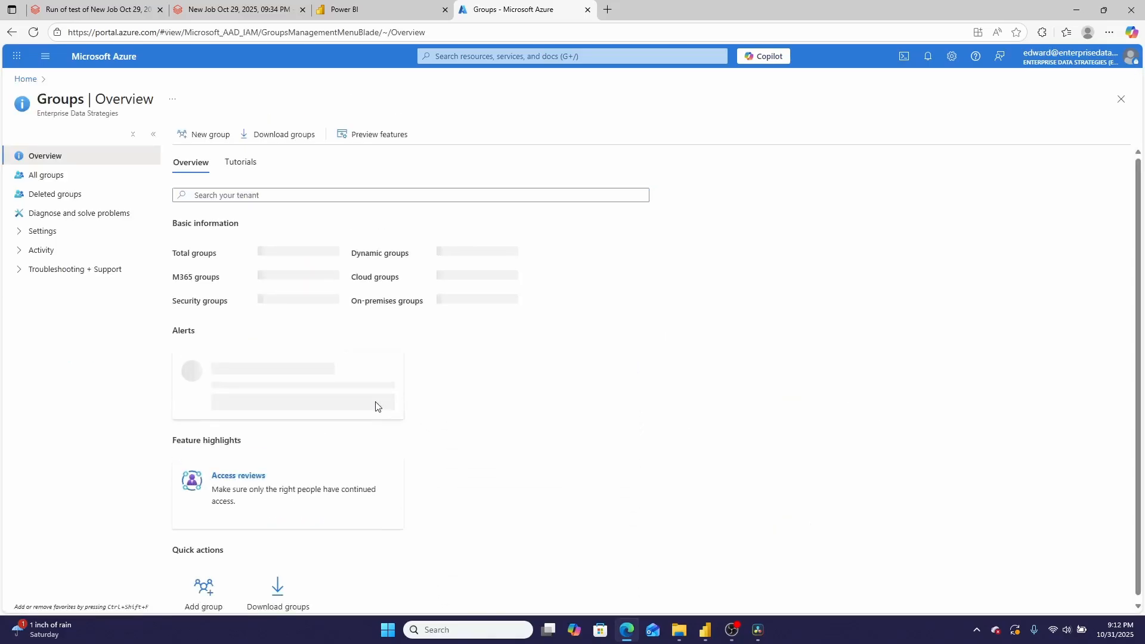
{"action": "left_click", "coordinate": [204, 135]}
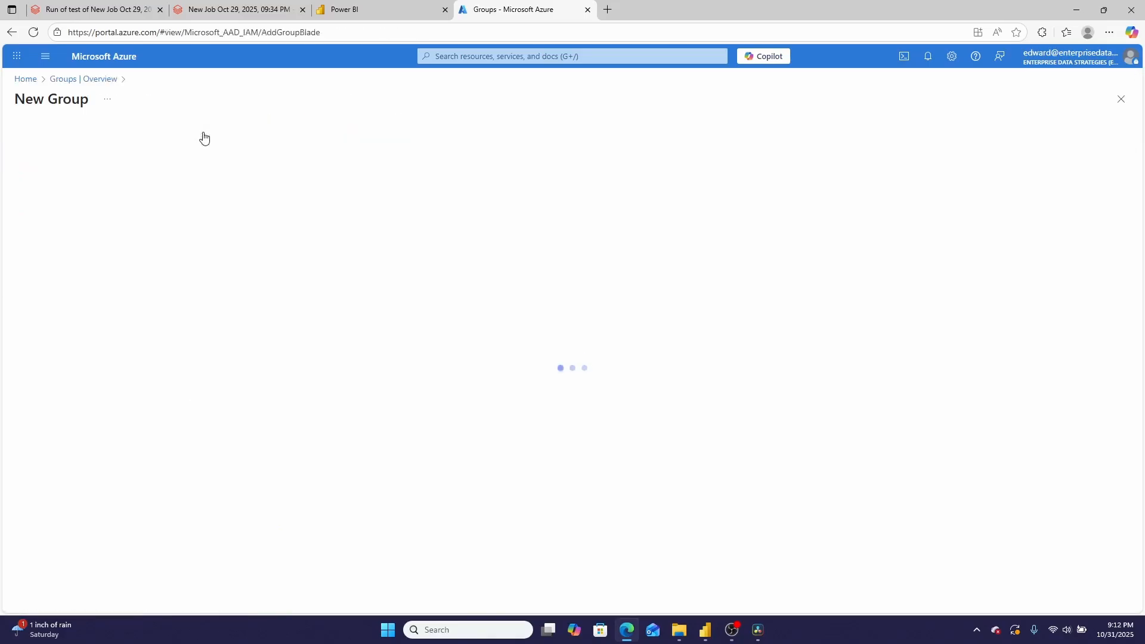
{"action": "left_click", "coordinate": [69, 213]}
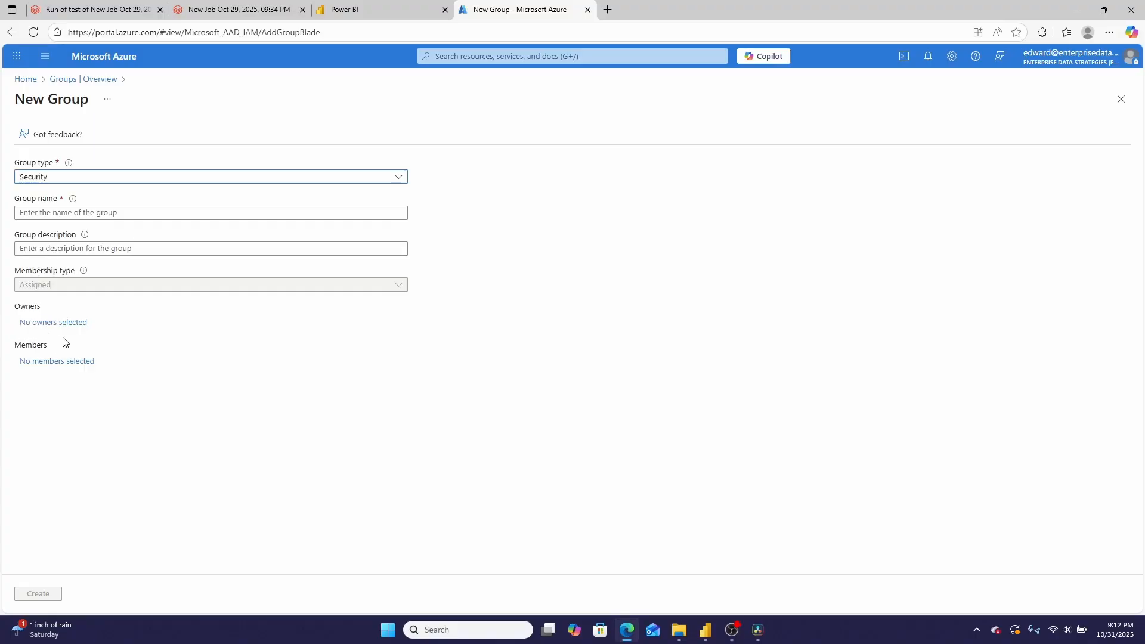
{"action": "left_click", "coordinate": [89, 362]}
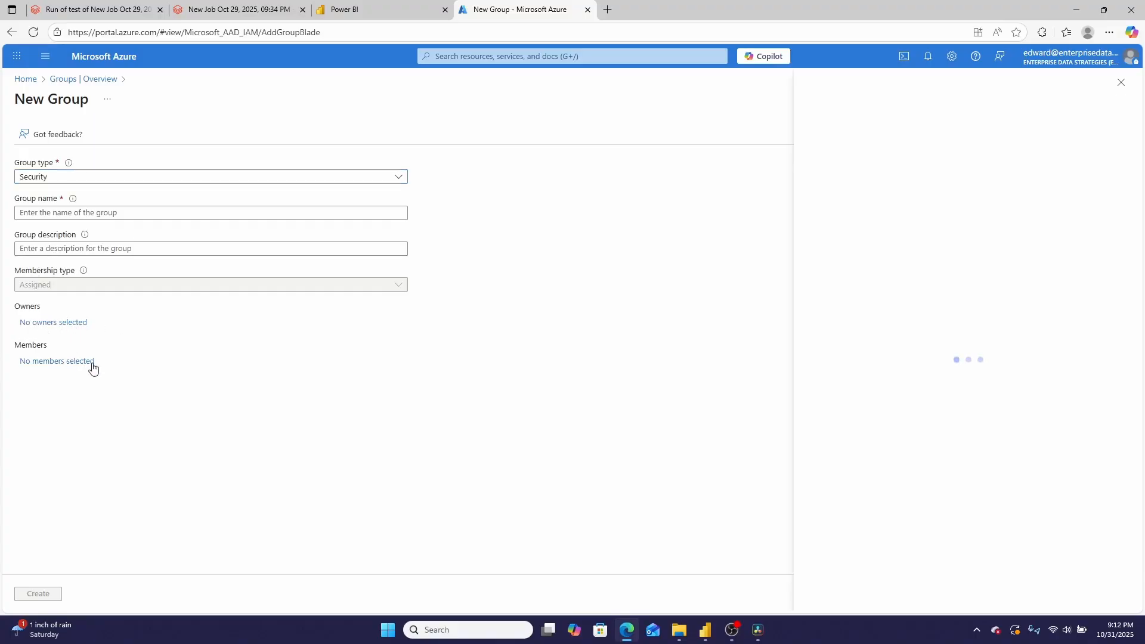
{"action": "left_click", "coordinate": [553, 177]}
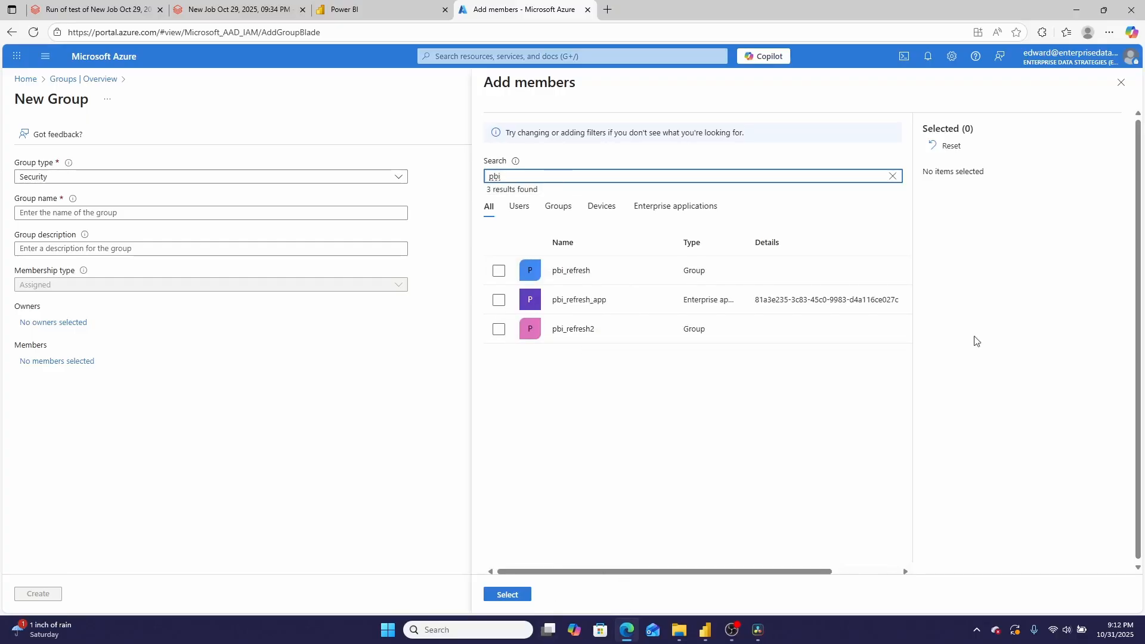
{"action": "left_click", "coordinate": [1125, 87]}
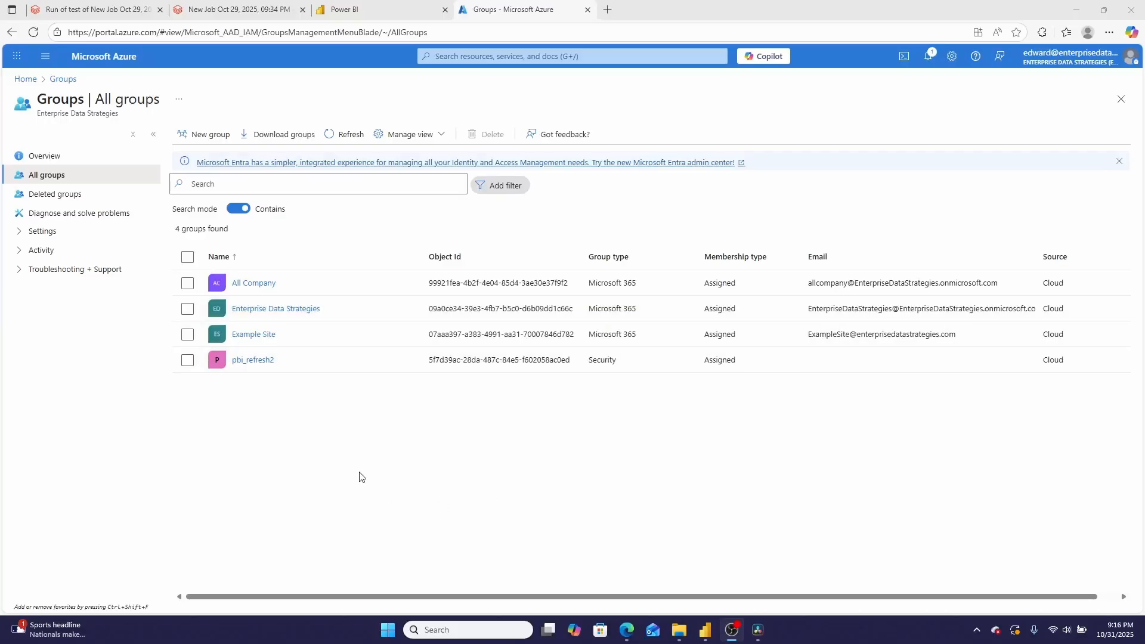
Open the pbi_refresh2 security group and view its owners and direct members
{"action": "left_click", "coordinate": [251, 362]}
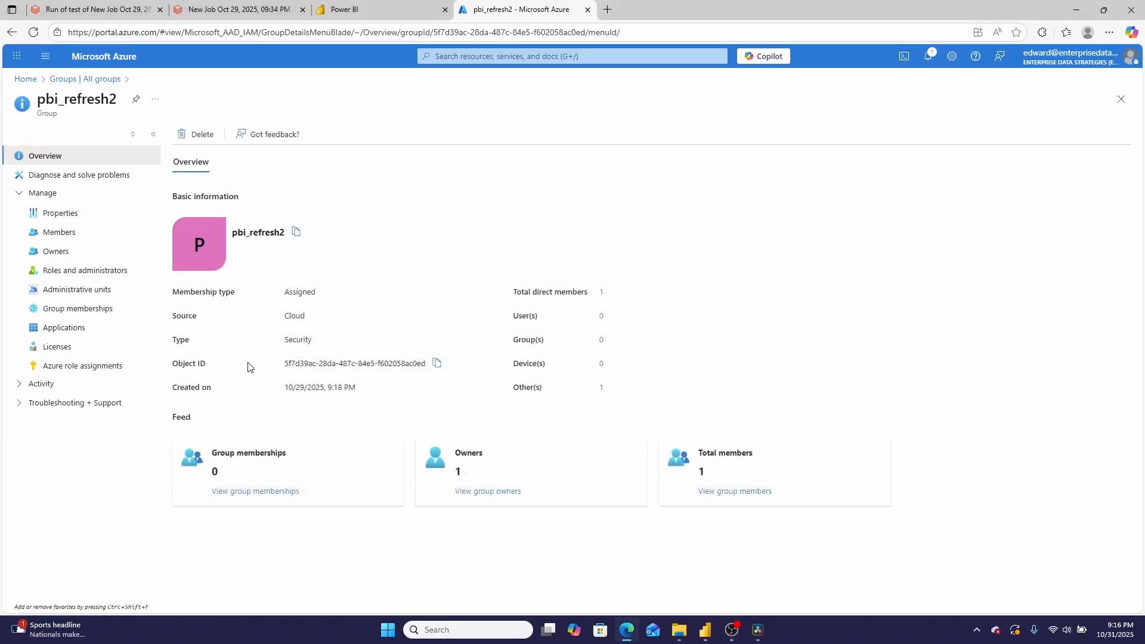
{"action": "left_click", "coordinate": [474, 492]}
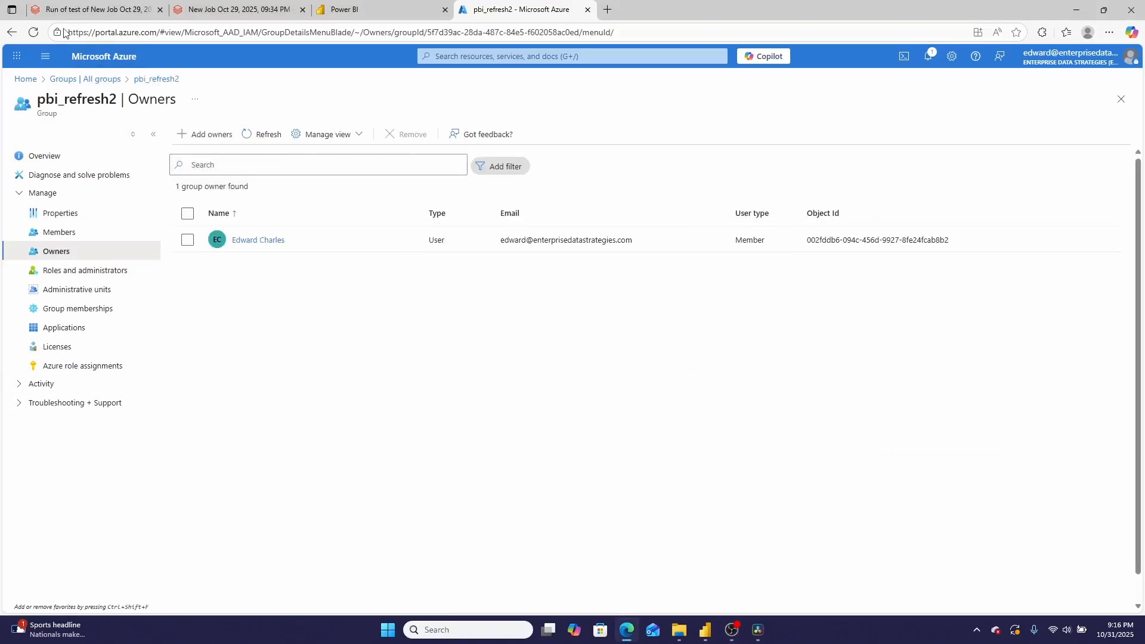
{"action": "left_click", "coordinate": [11, 33]}
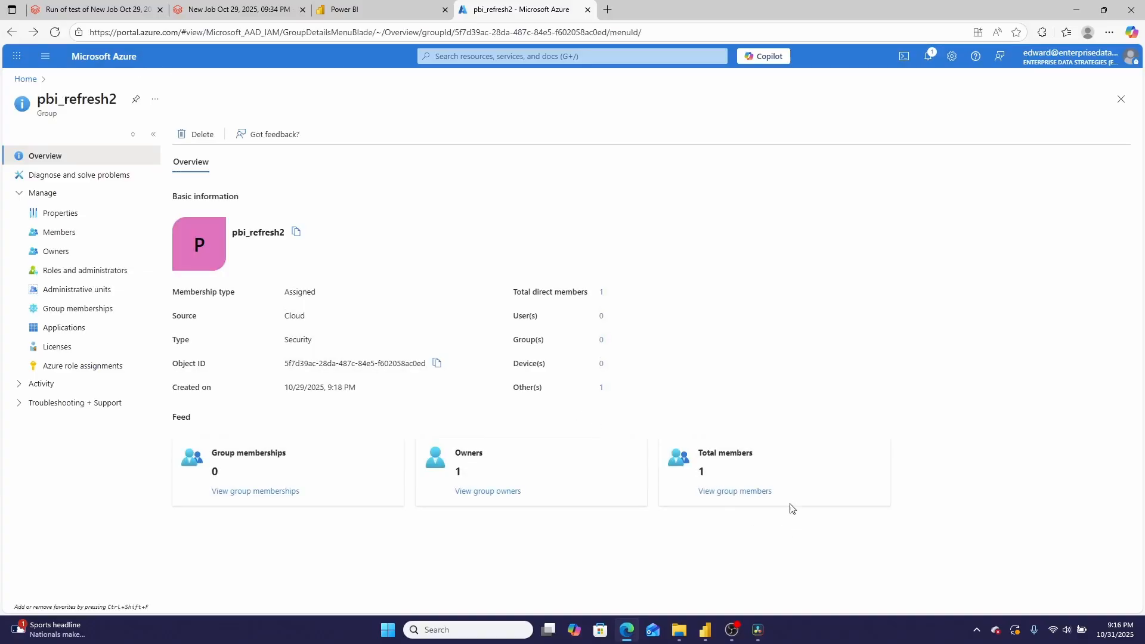
{"action": "left_click", "coordinate": [736, 493]}
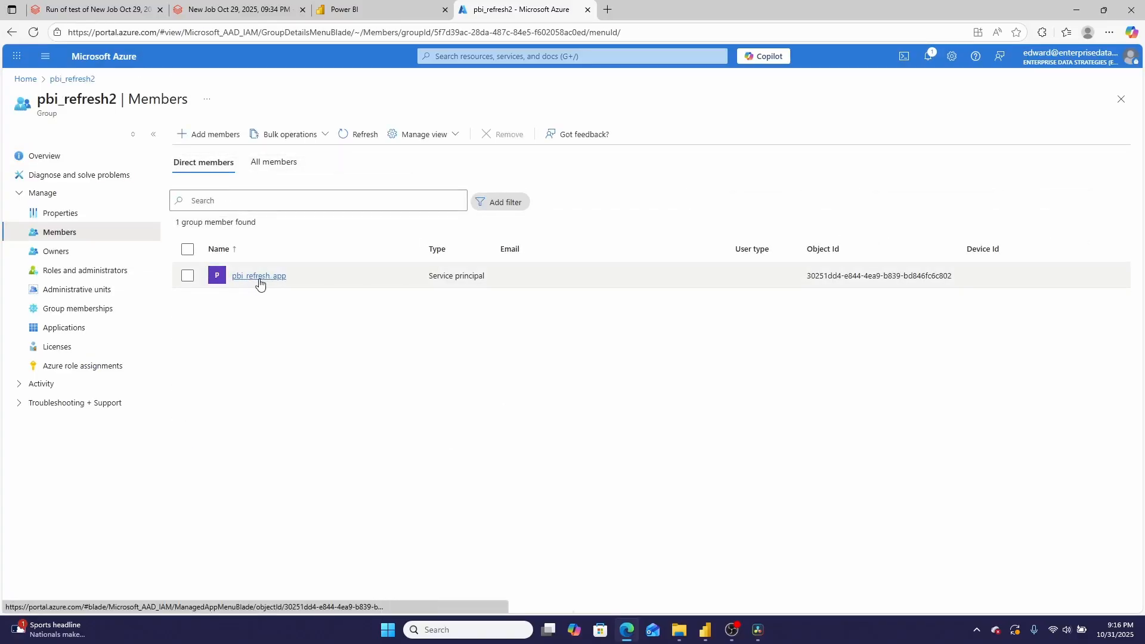
Return to the Azure home page and open the pbi_refresh_app overview from all registered applications
{"action": "left_click", "coordinate": [19, 84]}
{"action": "left_click", "coordinate": [409, 409]}
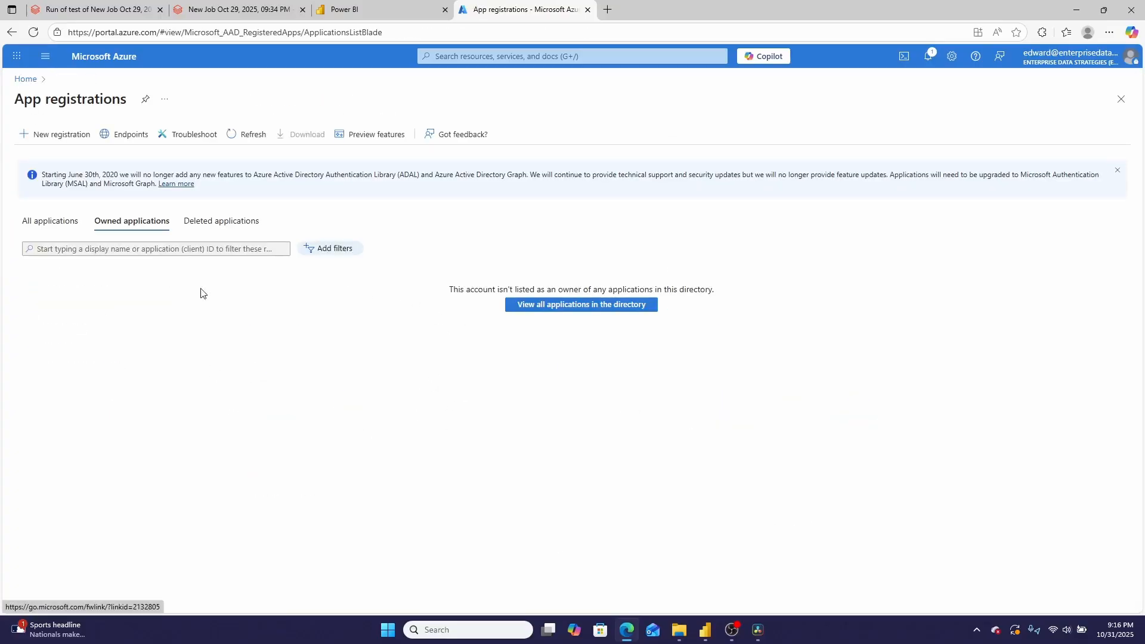
{"action": "left_click", "coordinate": [46, 221]}
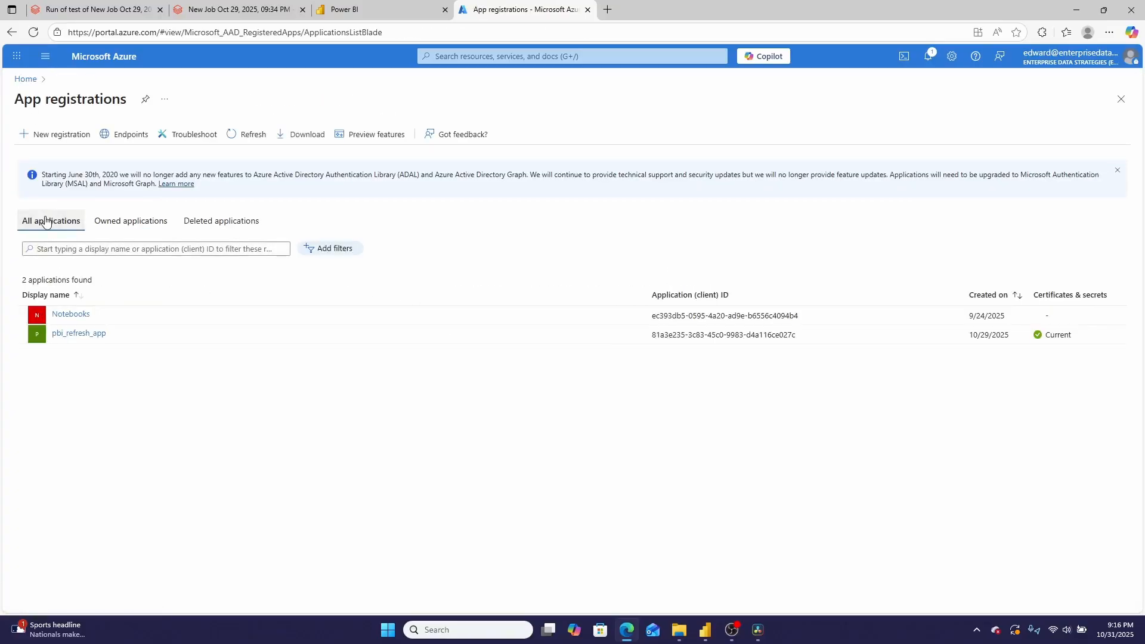
{"action": "left_click", "coordinate": [83, 335]}
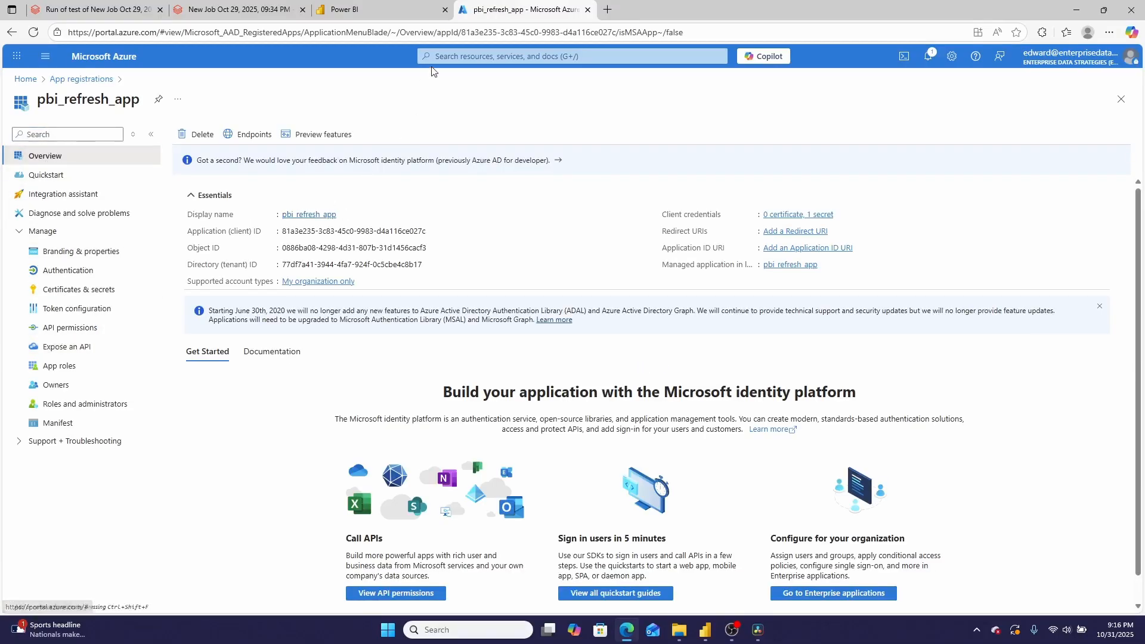
{"action": "left_click", "coordinate": [448, 55]}
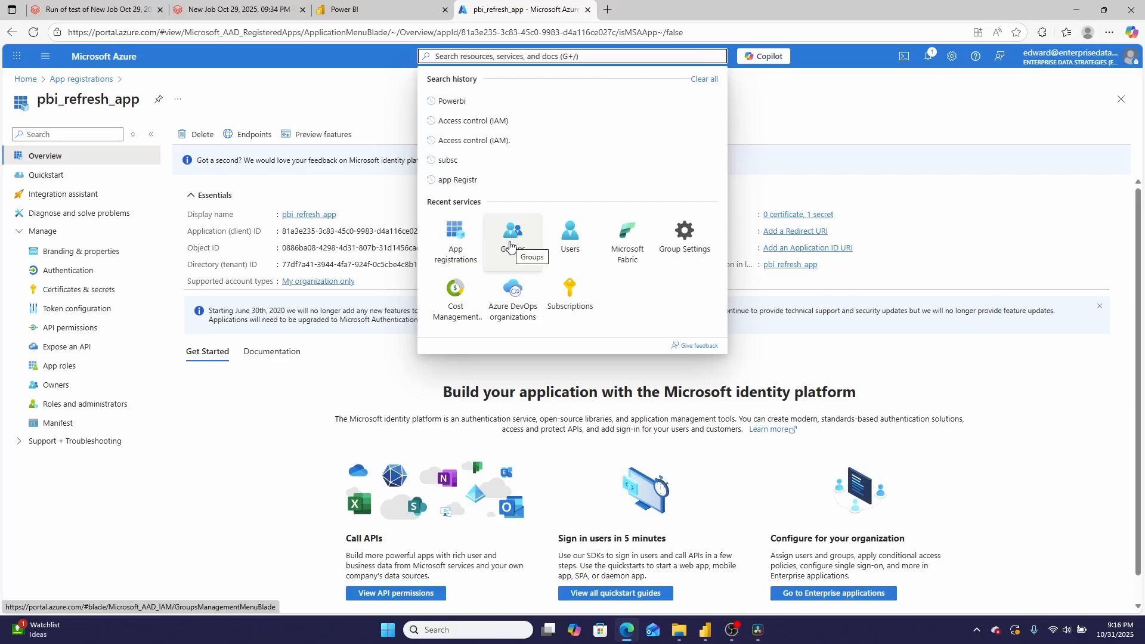
{"action": "left_click", "coordinate": [889, 128]}
Switch to Power BI and check the pbi_refresh2 group's entry in the Dev workspace's access list
{"action": "left_click", "coordinate": [373, 12]}
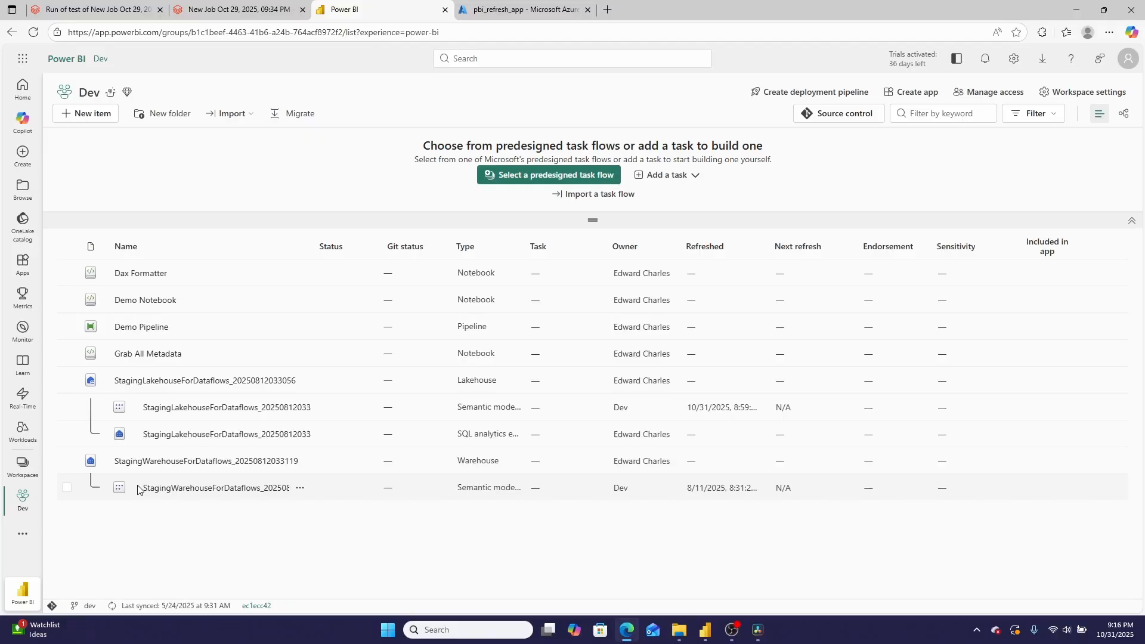
{"action": "left_click", "coordinate": [981, 92]}
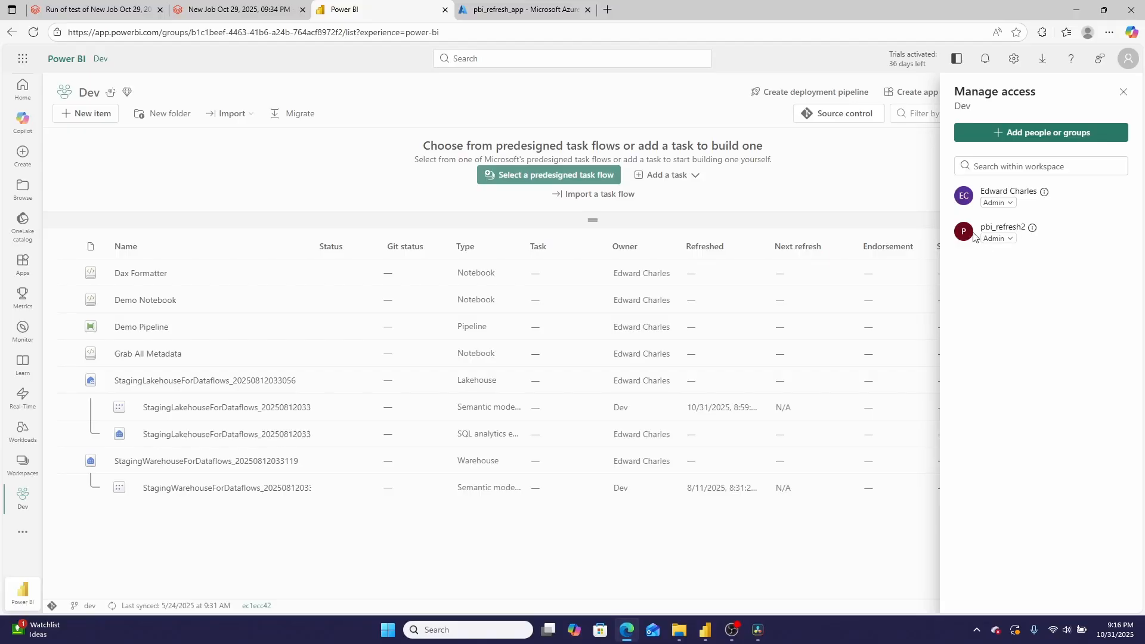
{"action": "left_click_drag", "start_coordinate": [979, 232], "coordinate": [1008, 228]}
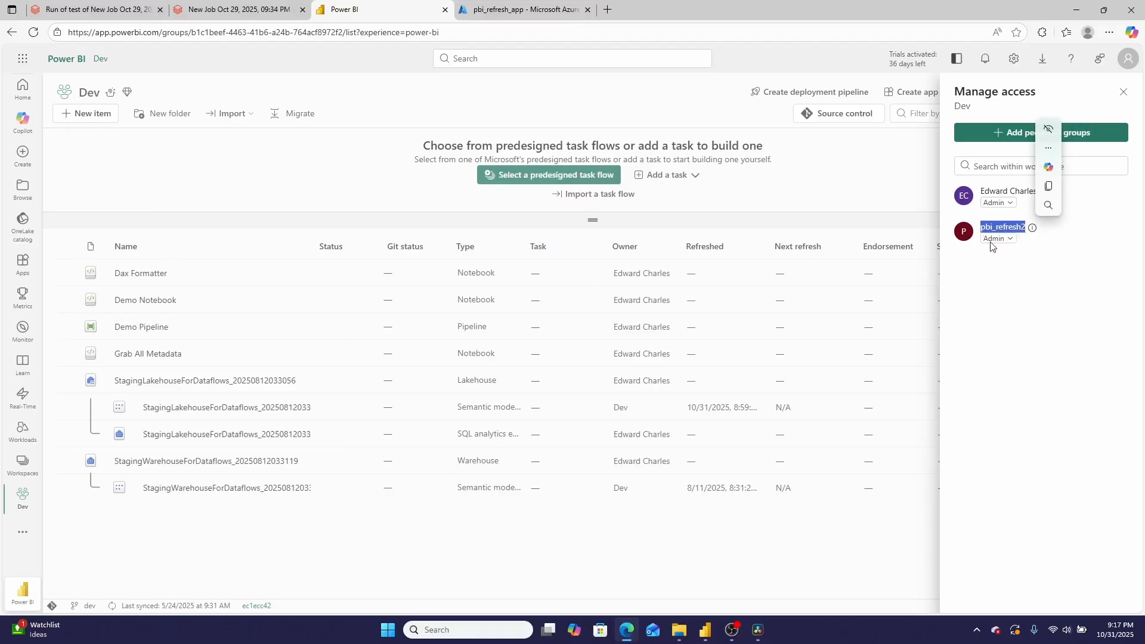
{"action": "left_click", "coordinate": [1016, 376]}
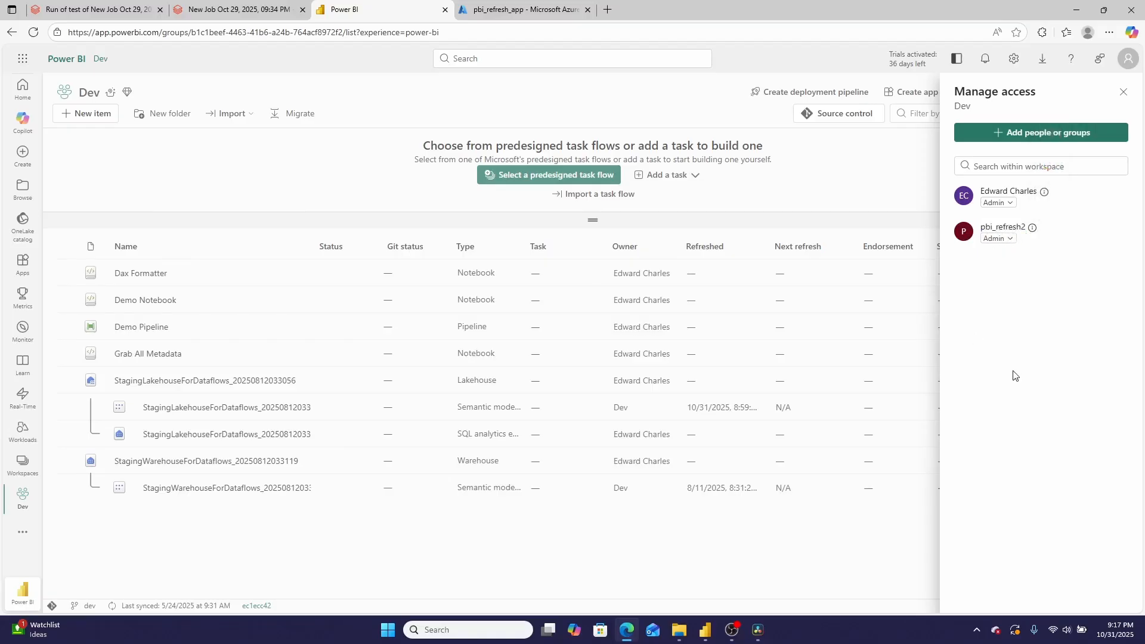
View the roles available when adding people or groups to the Dev workspace, and close the access settings without adding anyone
{"action": "left_click", "coordinate": [1016, 134]}
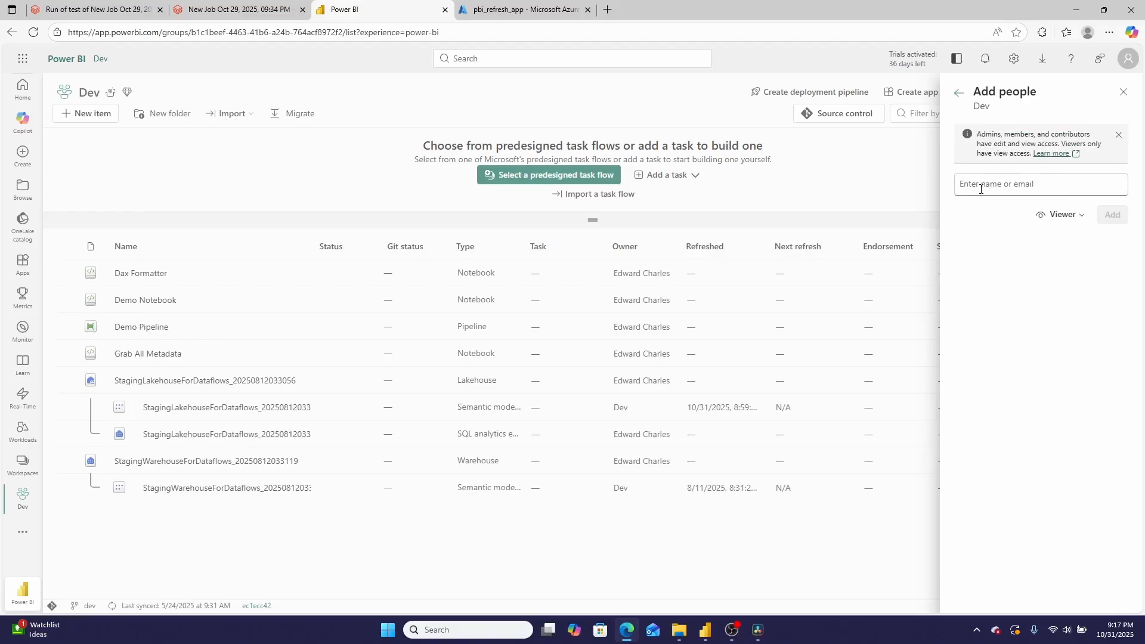
{"action": "left_click", "coordinate": [1073, 222]}
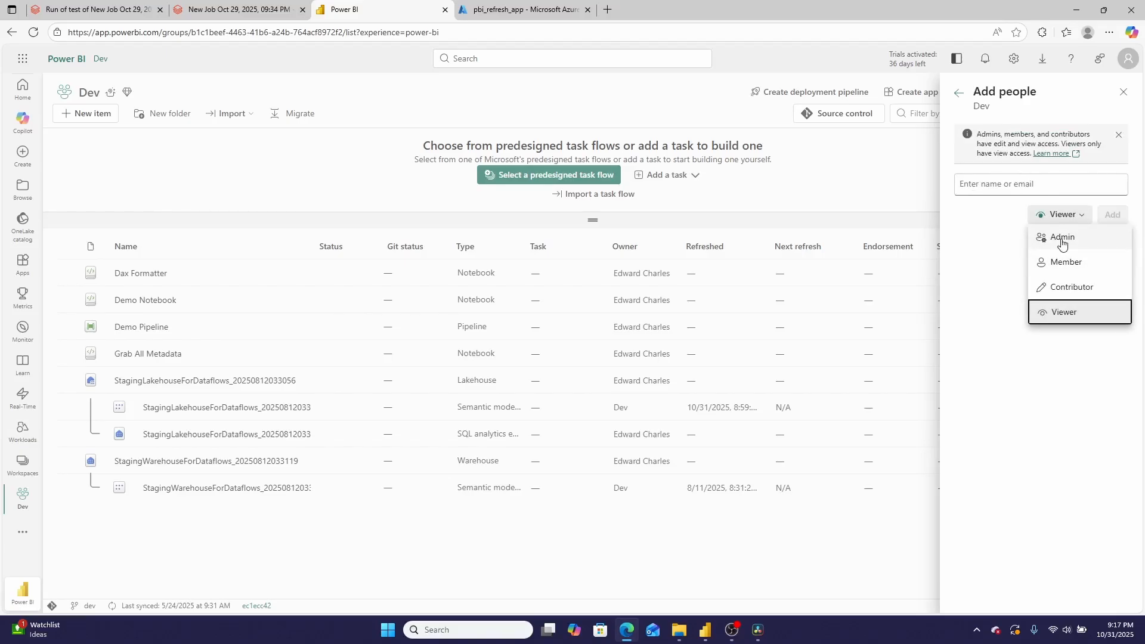
{"action": "left_click", "coordinate": [1121, 97]}
{"action": "left_click", "coordinate": [1123, 94]}
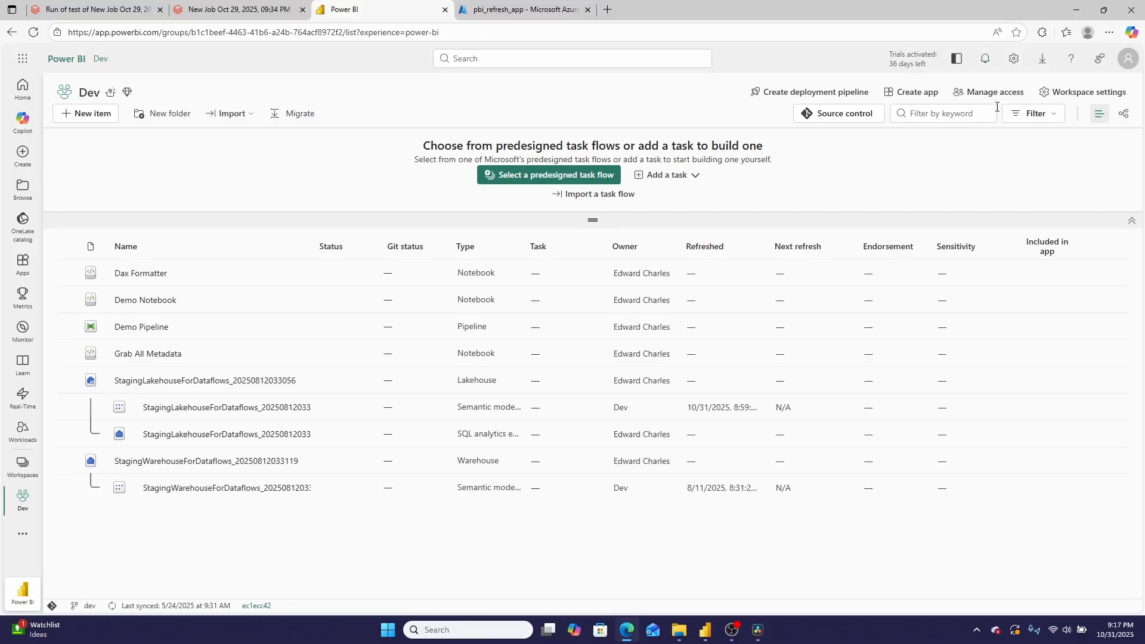
Open the tenant settings in the Power BI admin portal
{"action": "left_click", "coordinate": [1016, 64]}
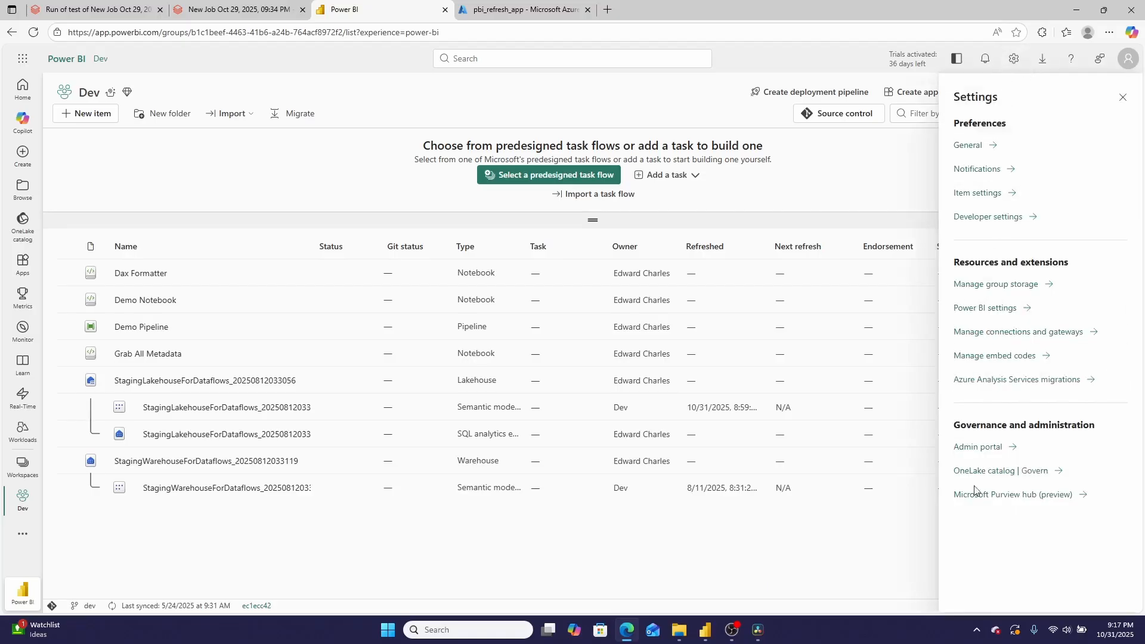
{"action": "left_click", "coordinate": [978, 448]}
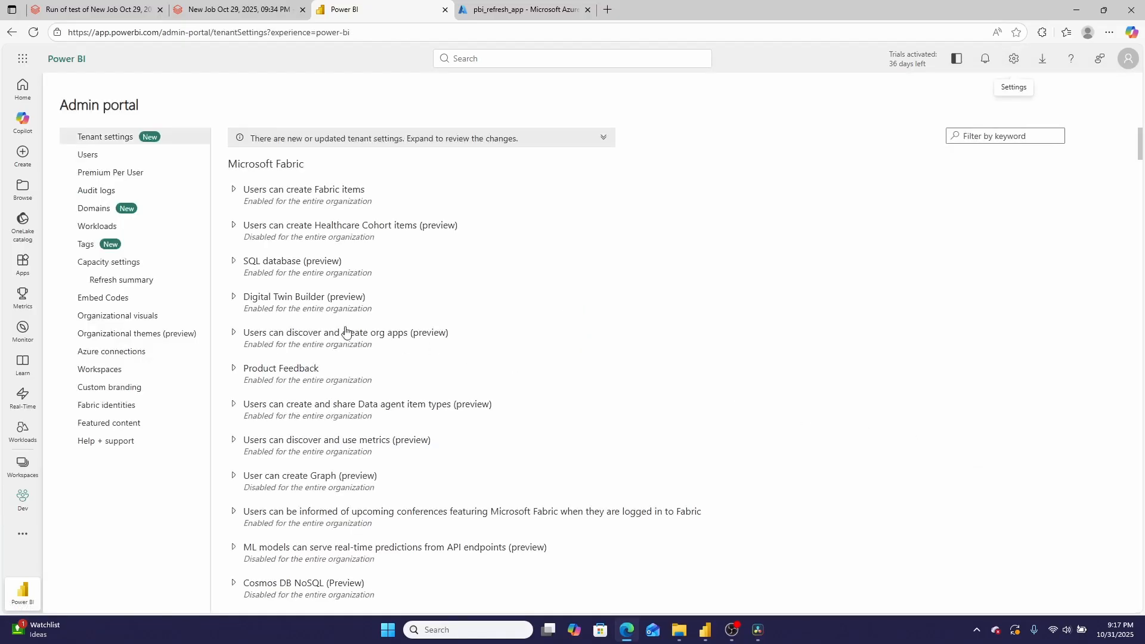
{"action": "left_click", "coordinate": [487, 56]}
{"action": "type", "text": "ser"}
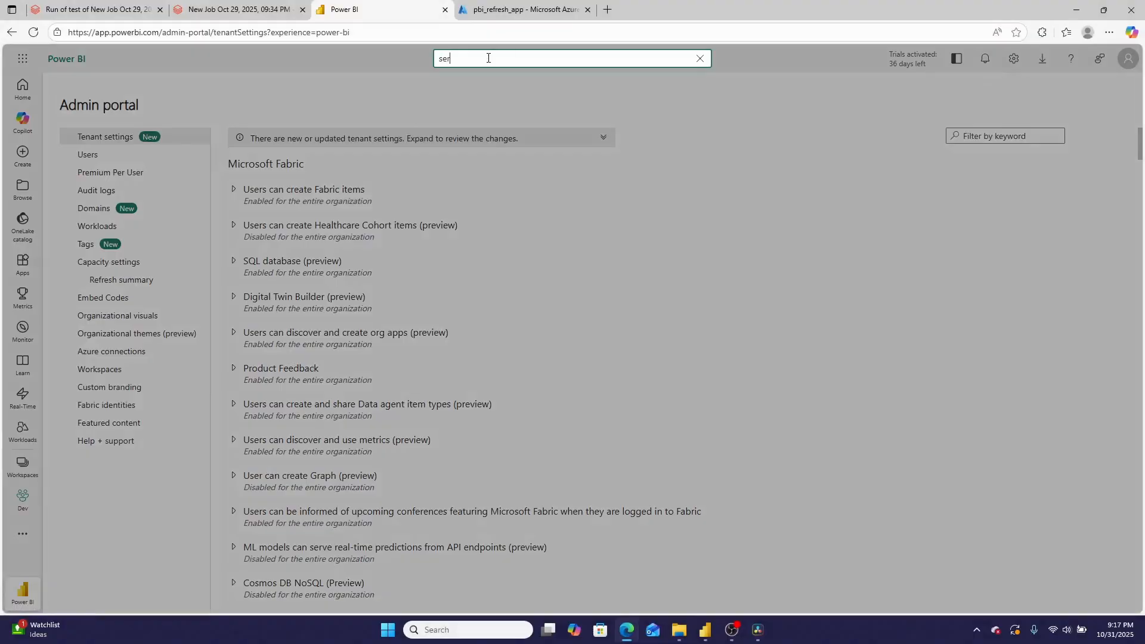
{"action": "type", "text": "i"}
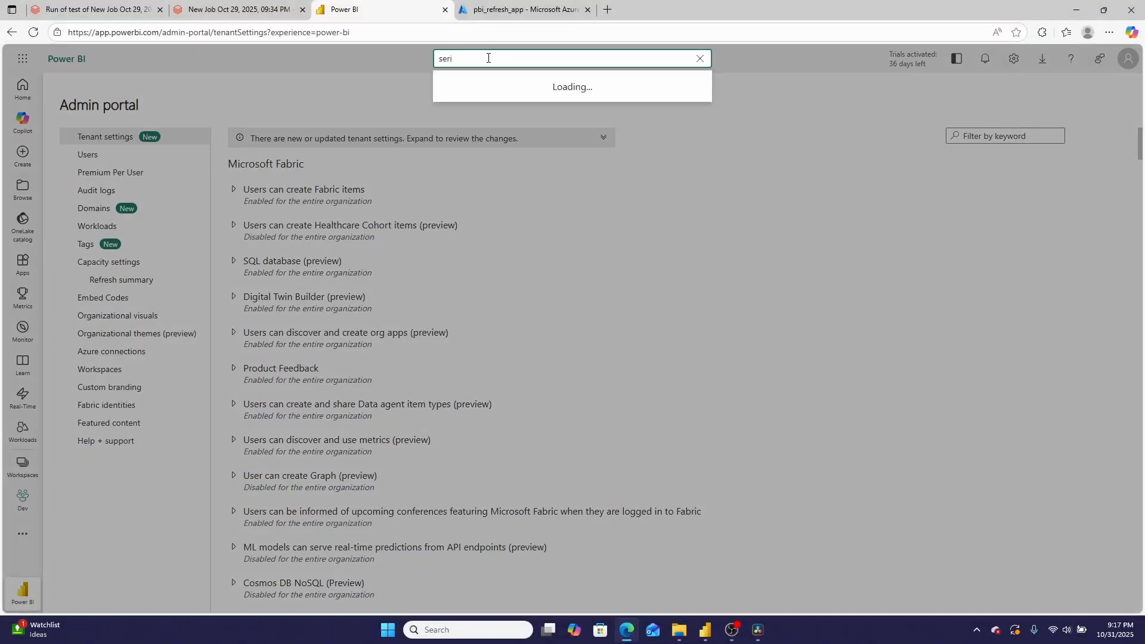
{"action": "key", "text": "BackSpace"}
{"action": "type", "text": "vice"}
{"action": "left_click", "coordinate": [926, 225]}
Filter the tenant settings by "service" and examine the security groups allowed under "Service principals can call Fabric public APIs"
{"action": "left_click", "coordinate": [975, 136]}
{"action": "type", "text": "ser"}
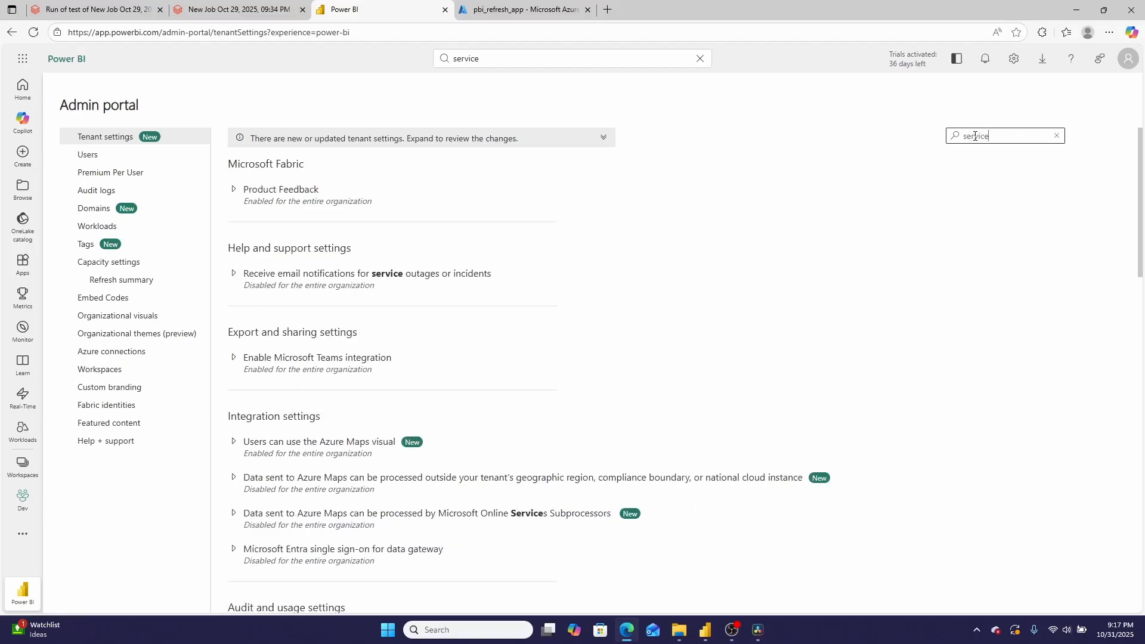
{"action": "scroll", "coordinate": [307, 453], "scroll_direction": "down", "scroll_amount": 5}
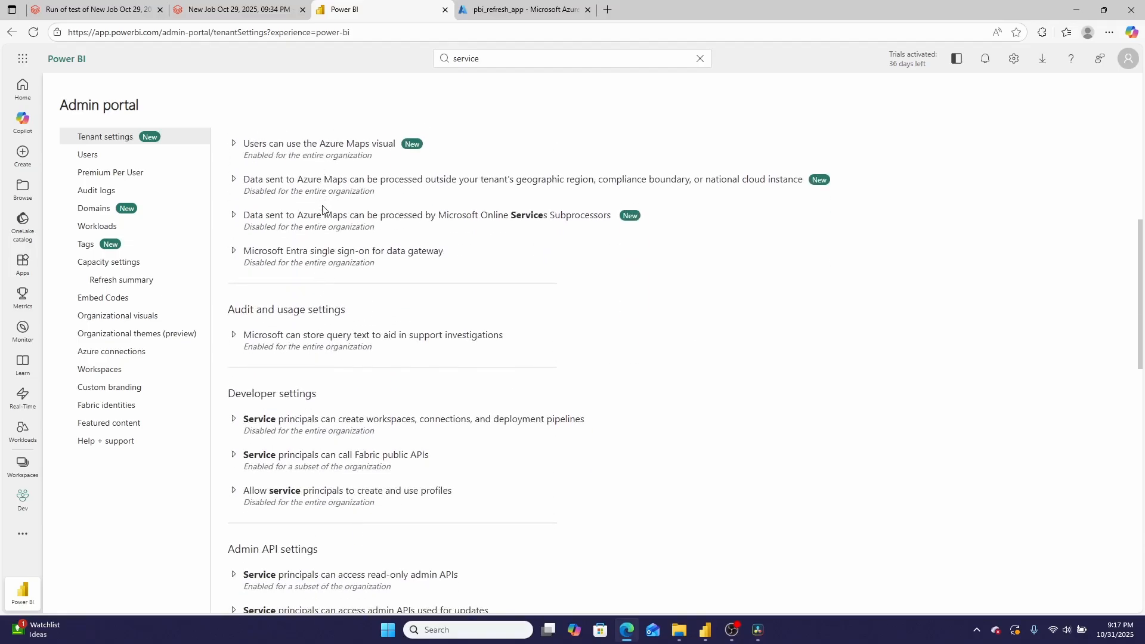
{"action": "scroll", "coordinate": [390, 389], "scroll_direction": "down", "scroll_amount": 2}
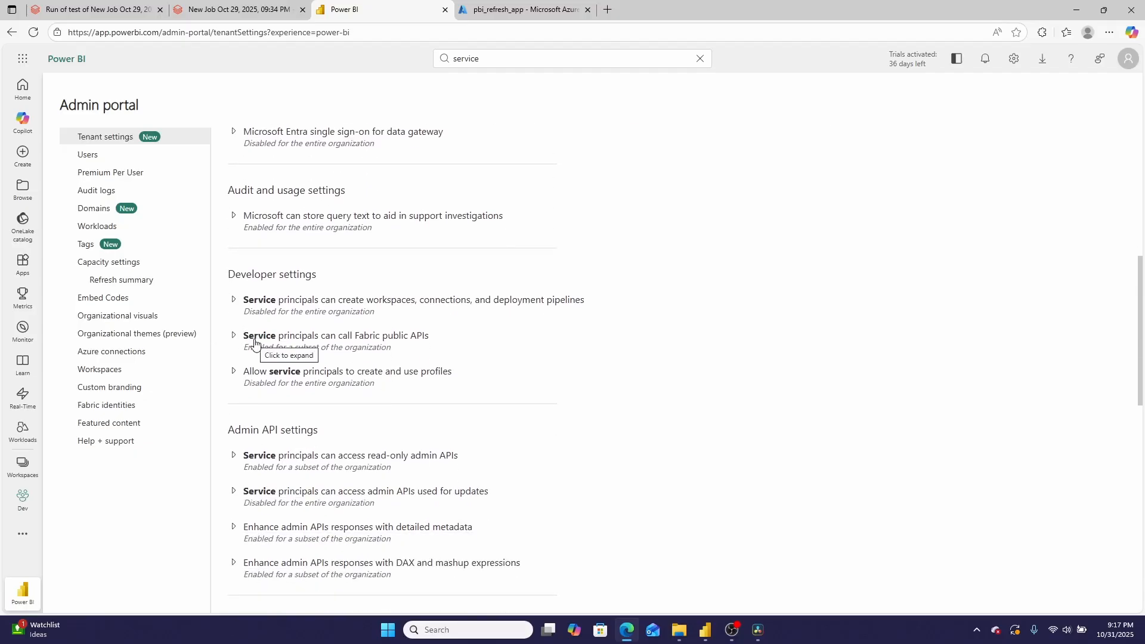
{"action": "left_click", "coordinate": [378, 341]}
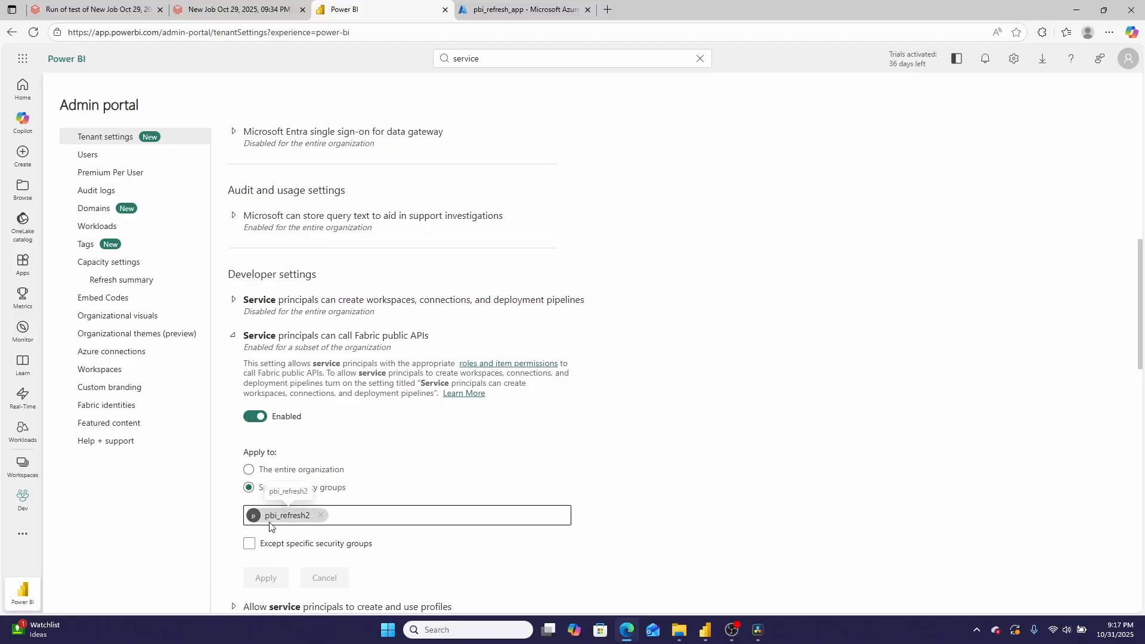
{"action": "scroll", "coordinate": [269, 526], "scroll_direction": "down", "scroll_amount": 2}
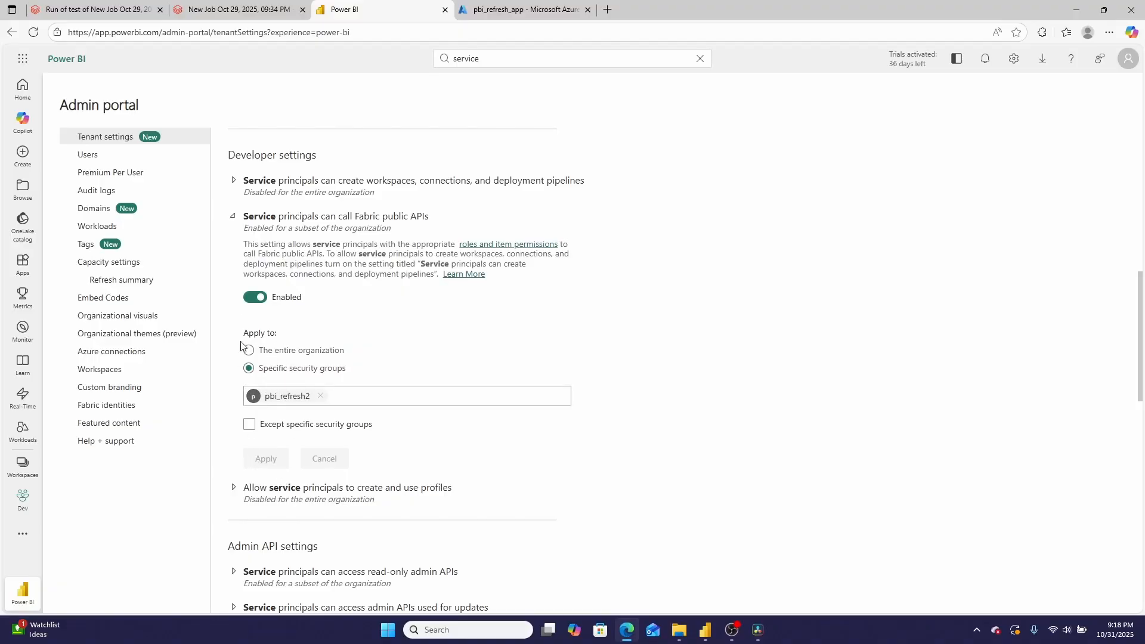
Switch to Databricks, create a new job and add a Power BI task named test
{"action": "left_click", "coordinate": [238, 11]}
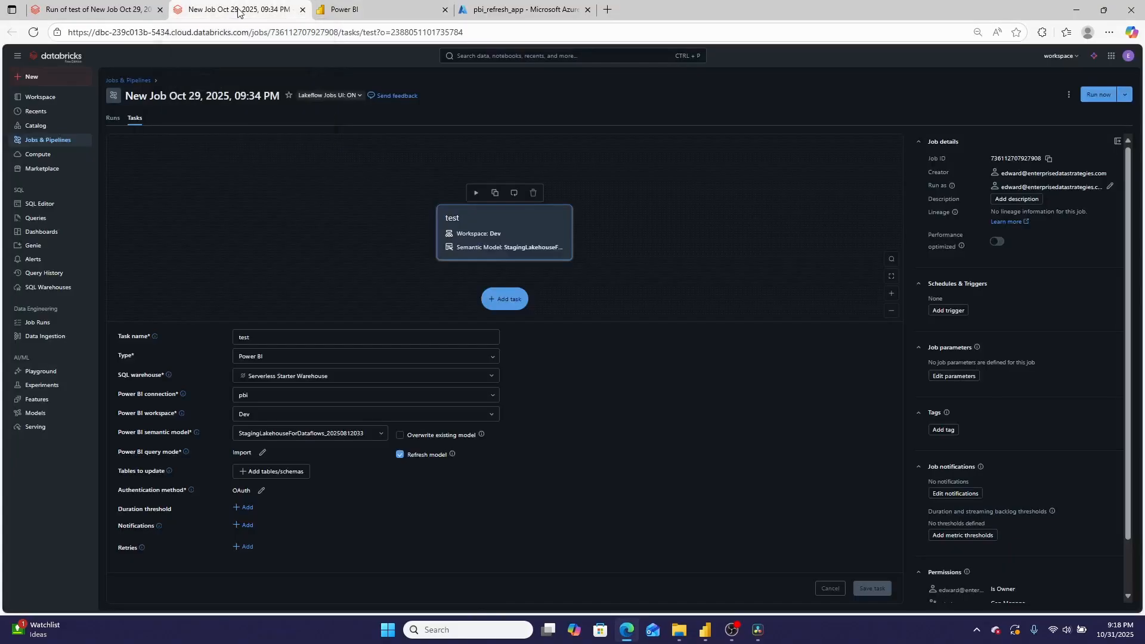
{"action": "left_click", "coordinate": [49, 142]}
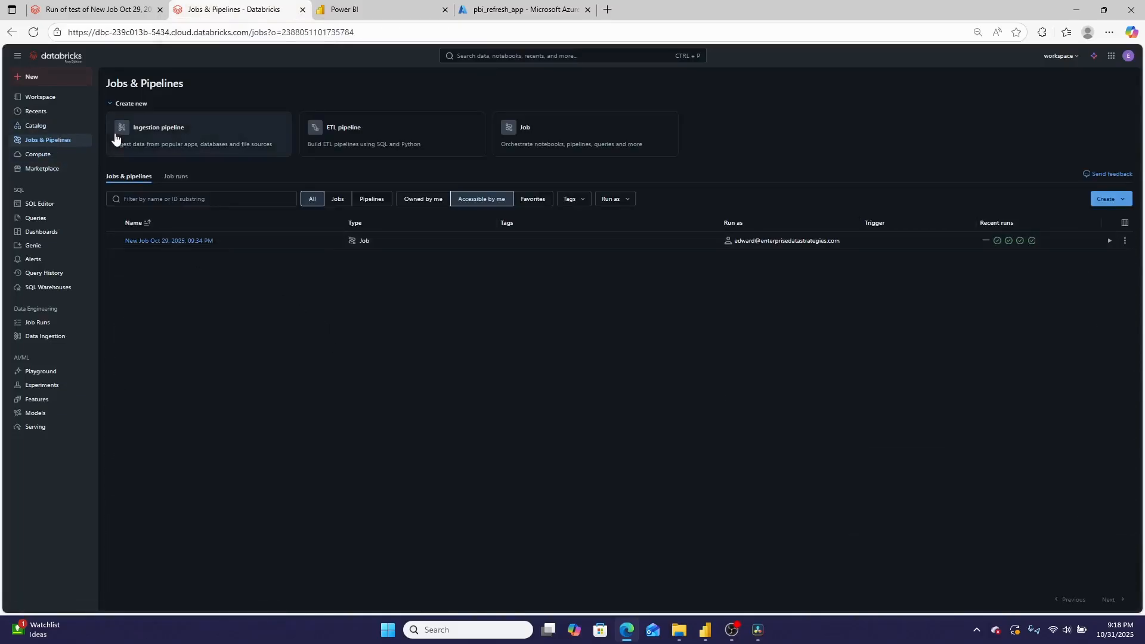
{"action": "left_click", "coordinate": [541, 128]}
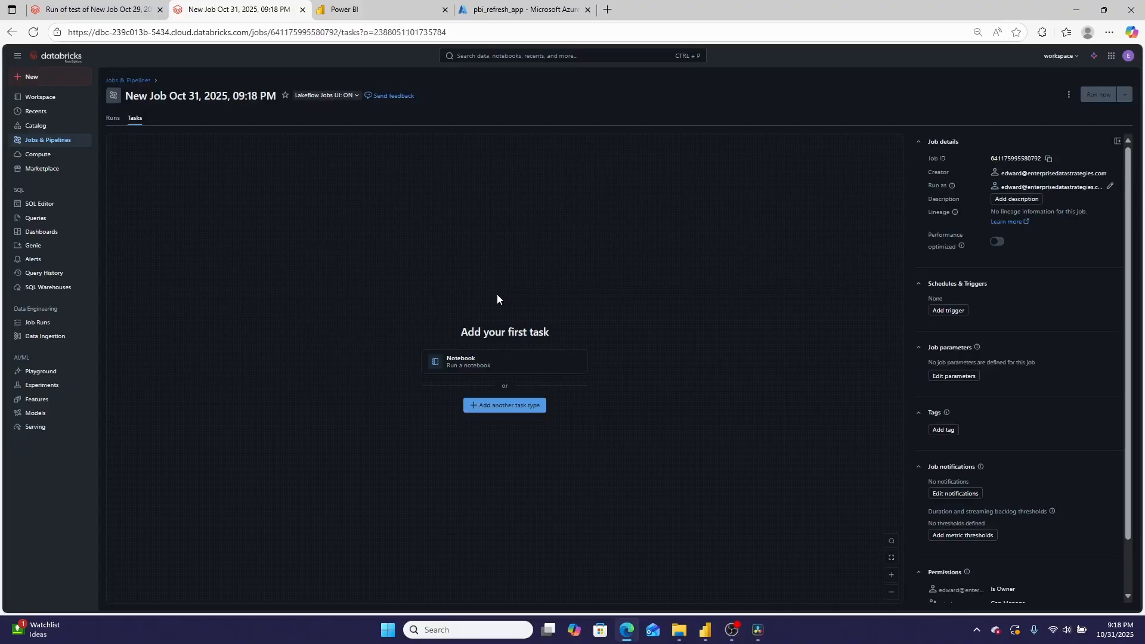
{"action": "left_click", "coordinate": [508, 407]}
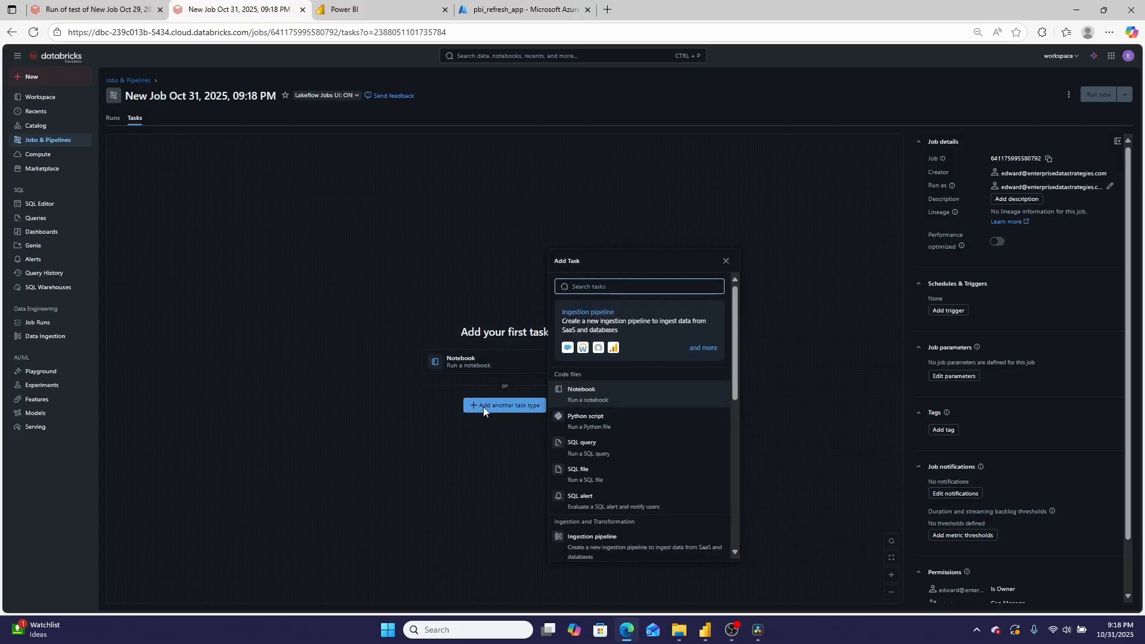
{"action": "scroll", "coordinate": [673, 405], "scroll_direction": "down", "scroll_amount": 10}
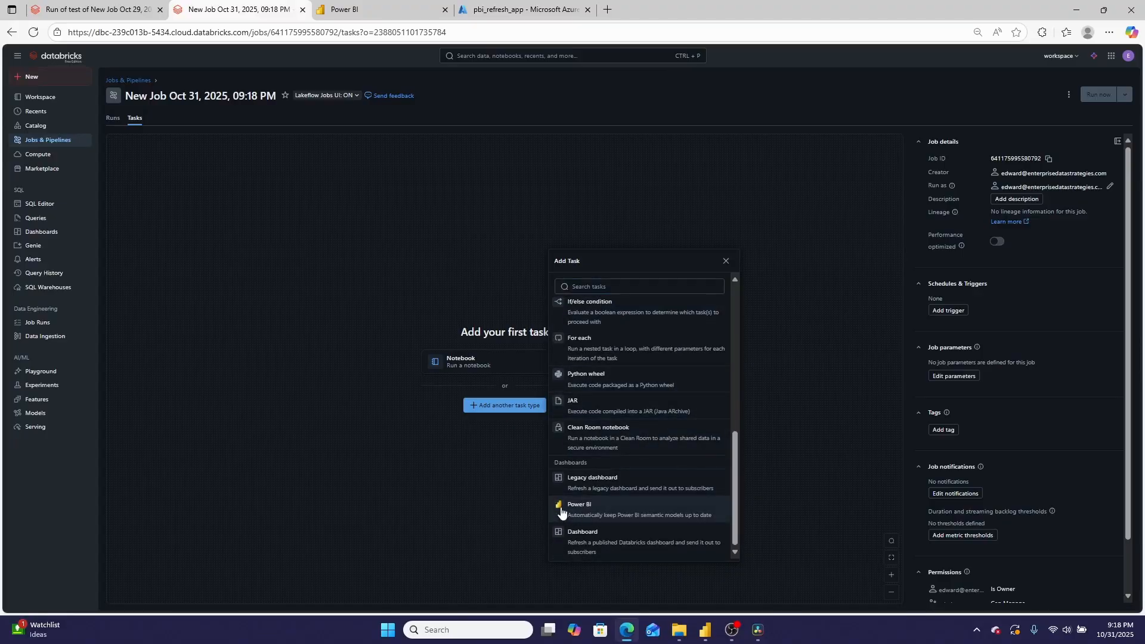
{"action": "left_click", "coordinate": [581, 508]}
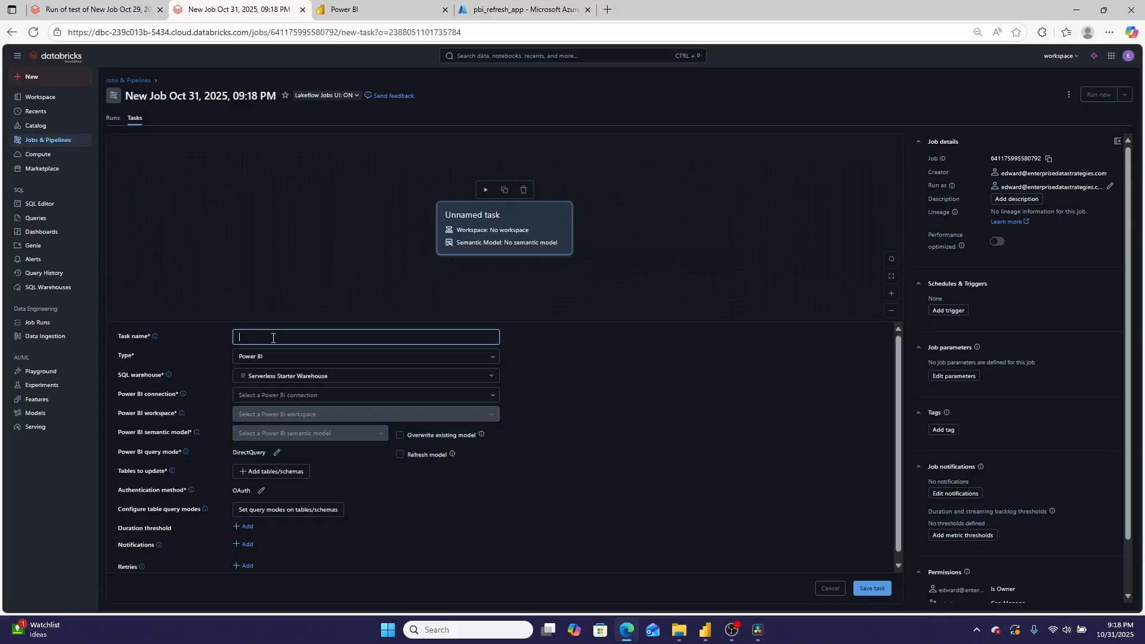
{"action": "type", "text": "test"}
Start a new Power BI connection for the task named pbi2, with type Power BI and OAuth Machine to Machine authentication, and continue to the authentication details
{"action": "left_click", "coordinate": [299, 395]}
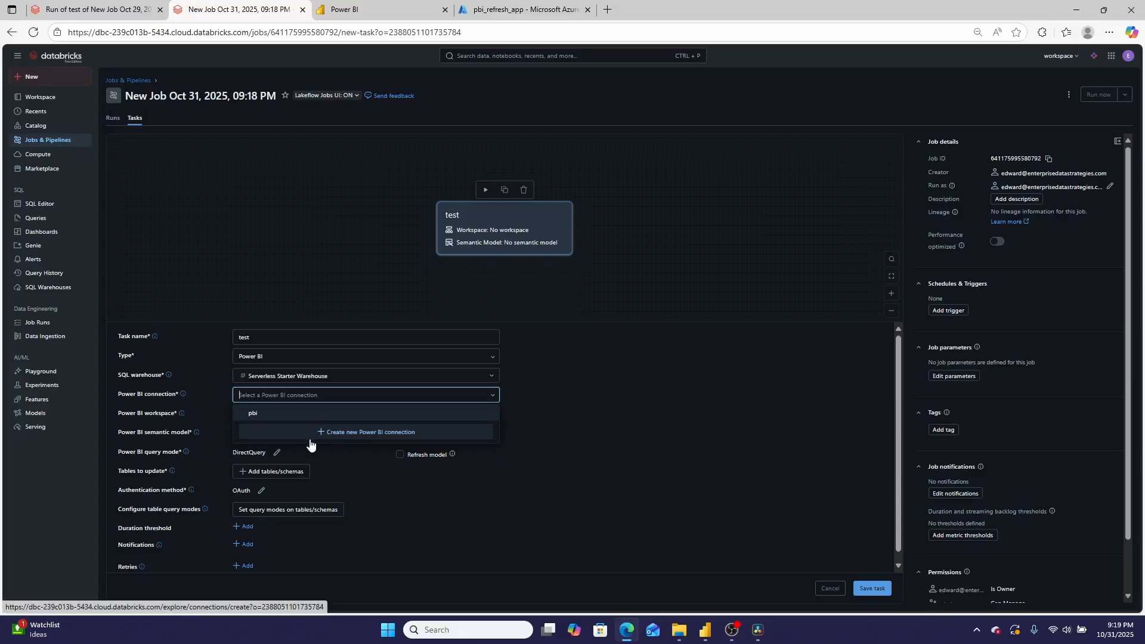
{"action": "left_click", "coordinate": [335, 440]}
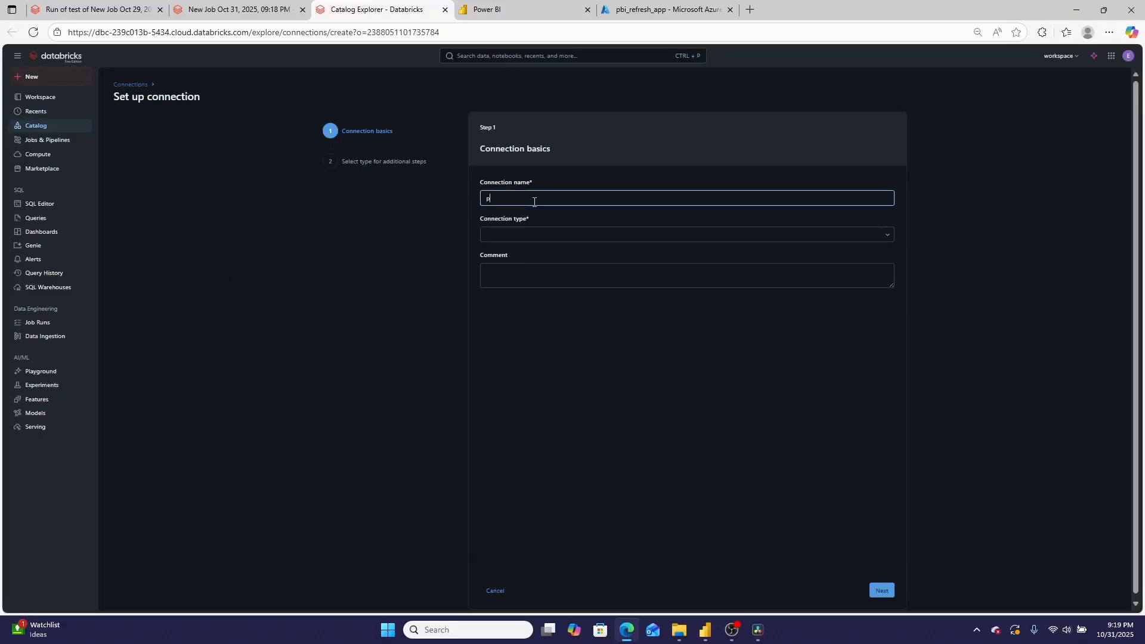
{"action": "left_click", "coordinate": [536, 234]}
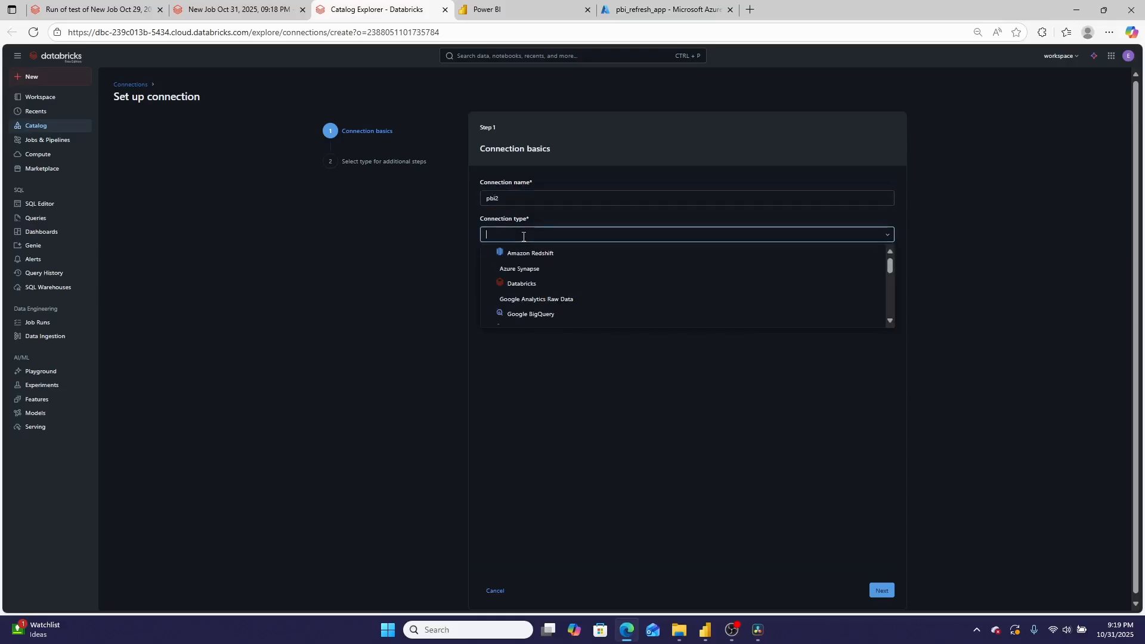
{"action": "scroll", "coordinate": [540, 296], "scroll_direction": "down", "scroll_amount": 1}
{"action": "scroll", "coordinate": [541, 298], "scroll_direction": "down", "scroll_amount": 1}
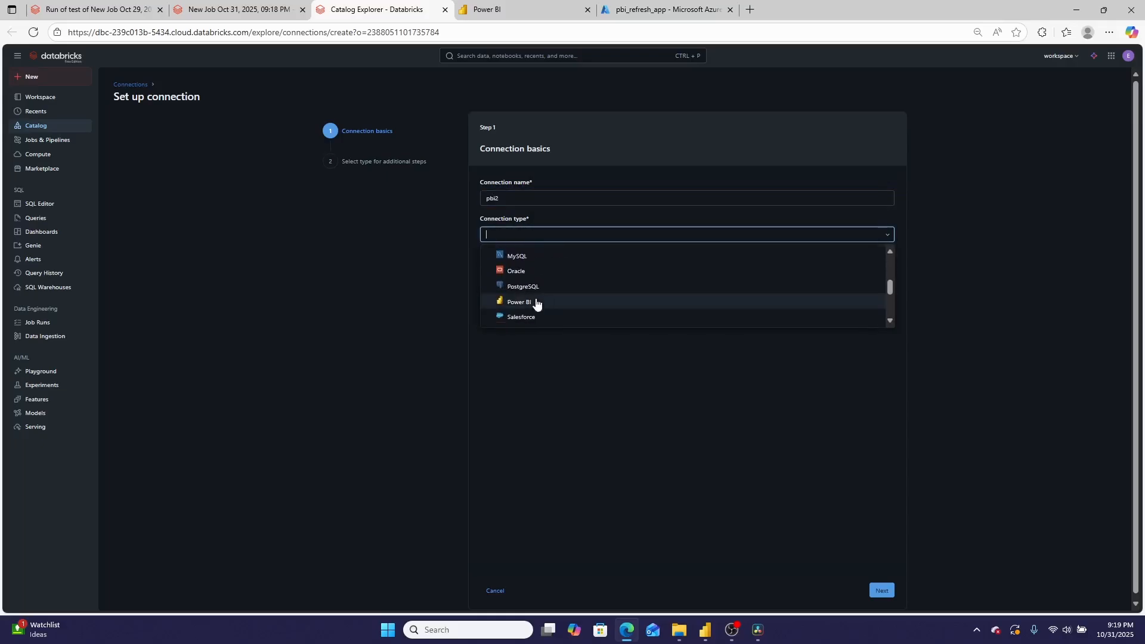
{"action": "left_click", "coordinate": [537, 301]}
{"action": "left_click", "coordinate": [536, 272]}
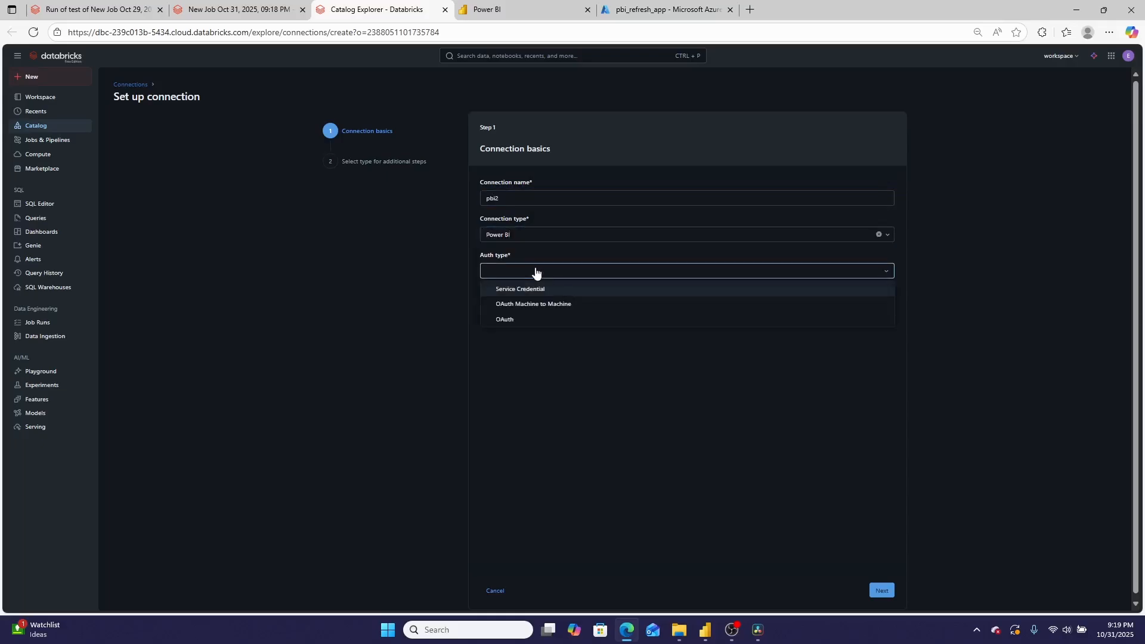
{"action": "left_click", "coordinate": [537, 308]}
{"action": "left_click", "coordinate": [882, 591]}
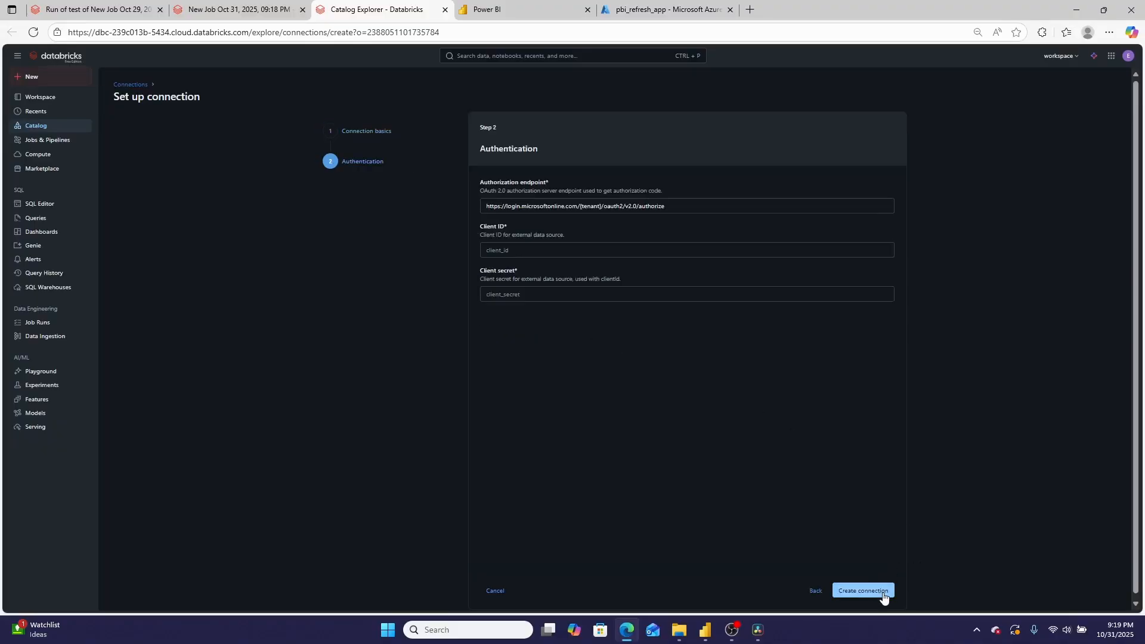
Switch to the Azure portal and copy the directory (tenant) ID of pbi_refresh_app for the connection's authorization endpoint
{"action": "left_click", "coordinate": [556, 205]}
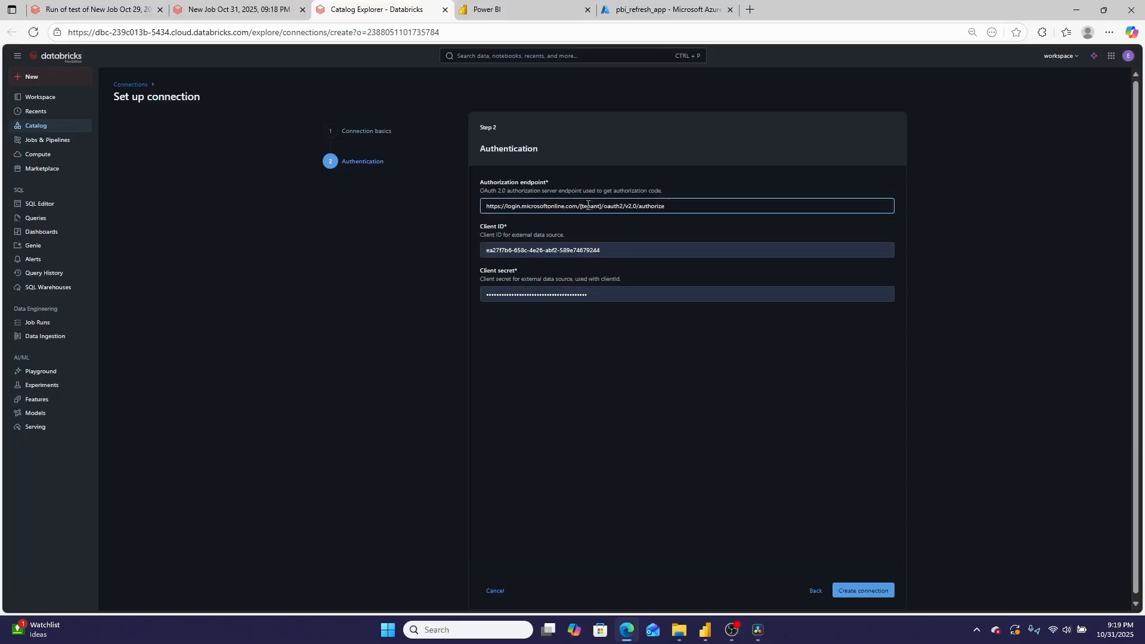
{"action": "left_click_drag", "start_coordinate": [602, 206], "coordinate": [574, 208]}
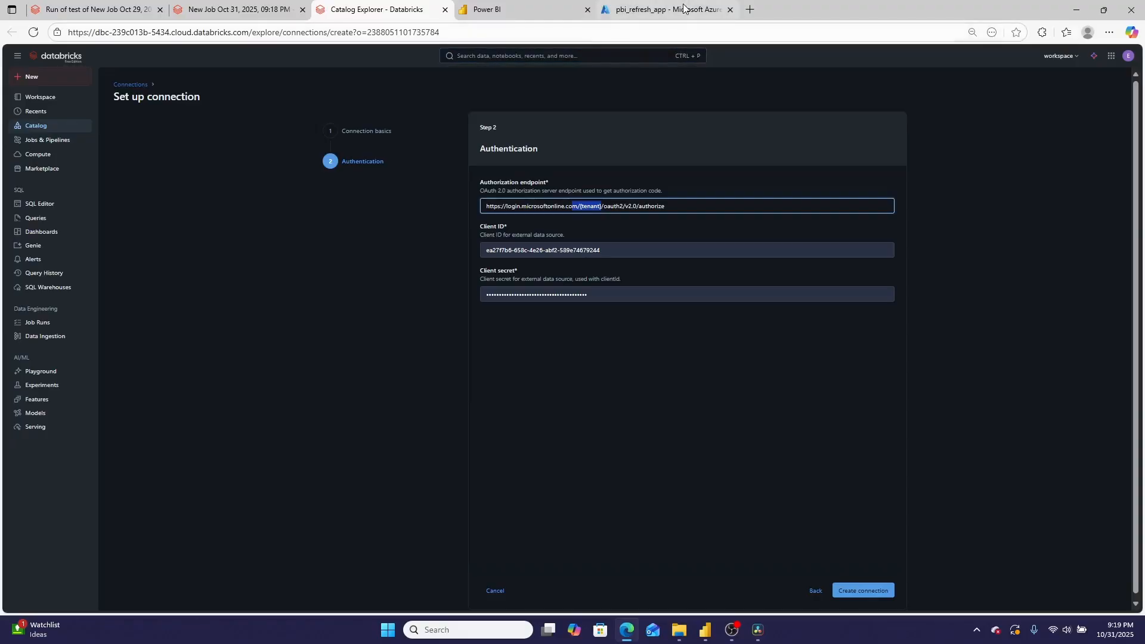
{"action": "mouse_move", "coordinate": [683, 13]}
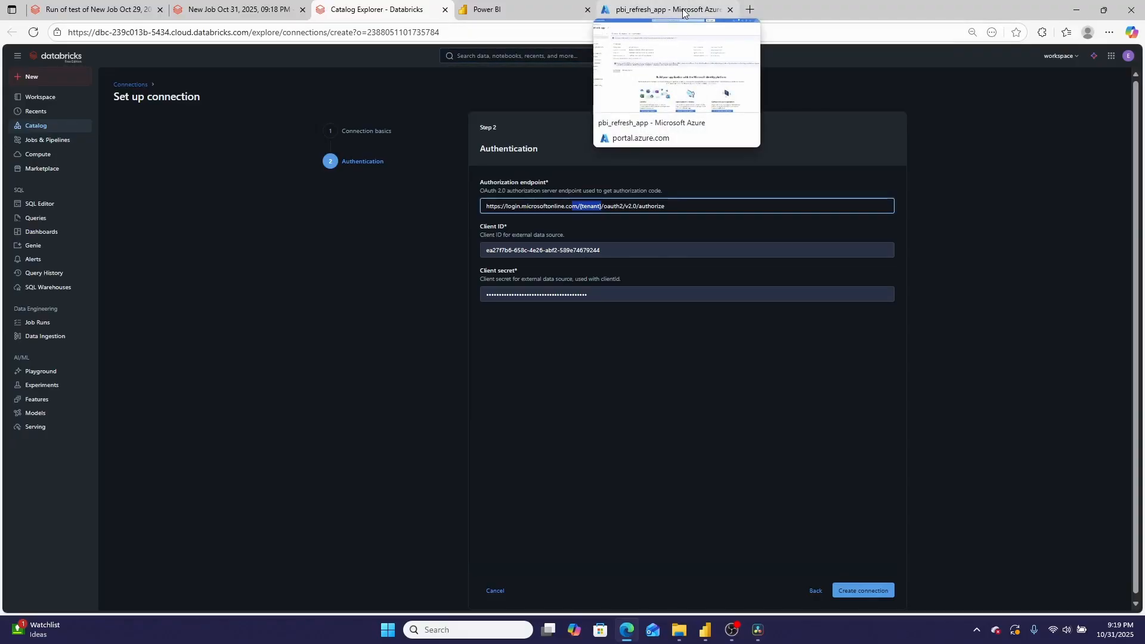
{"action": "left_click", "coordinate": [684, 13]}
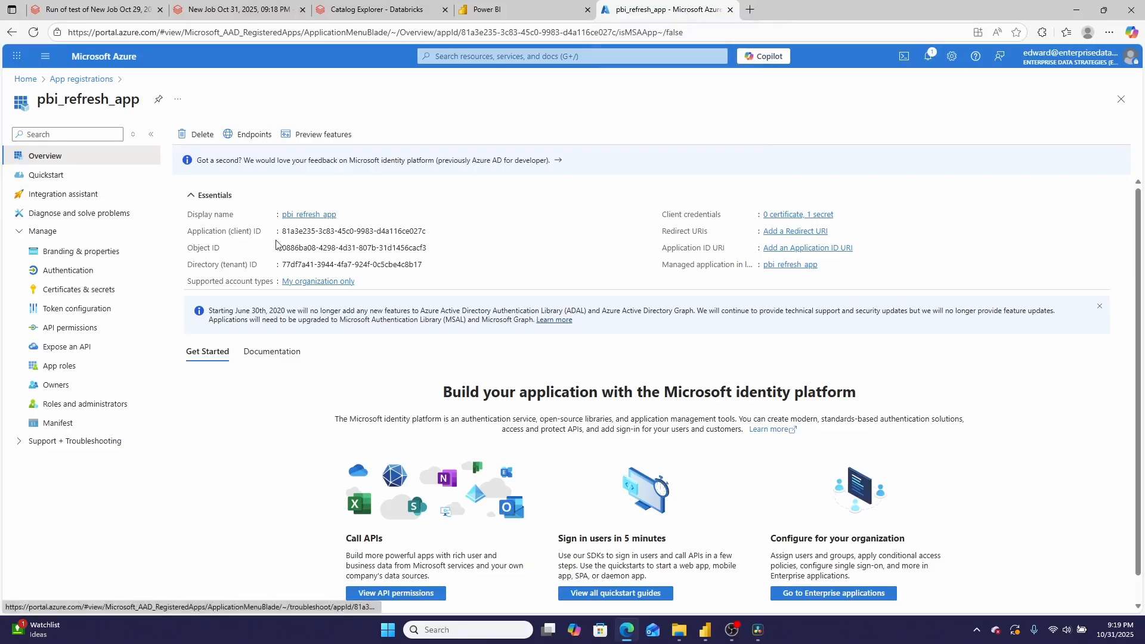
{"action": "left_click", "coordinate": [431, 232]}
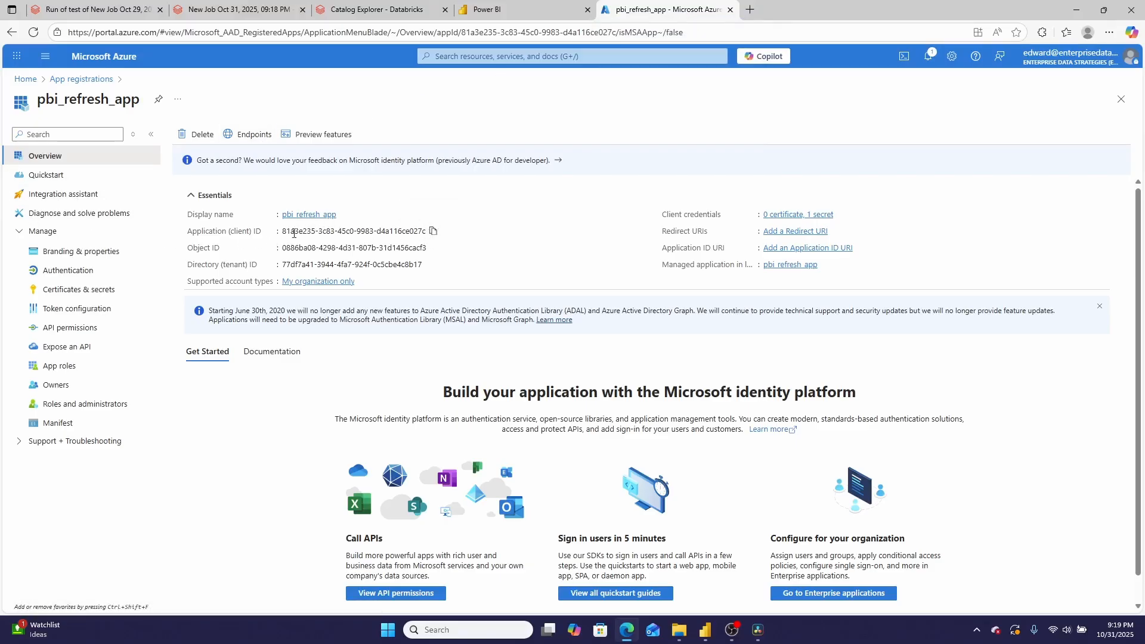
{"action": "left_click", "coordinate": [430, 266]}
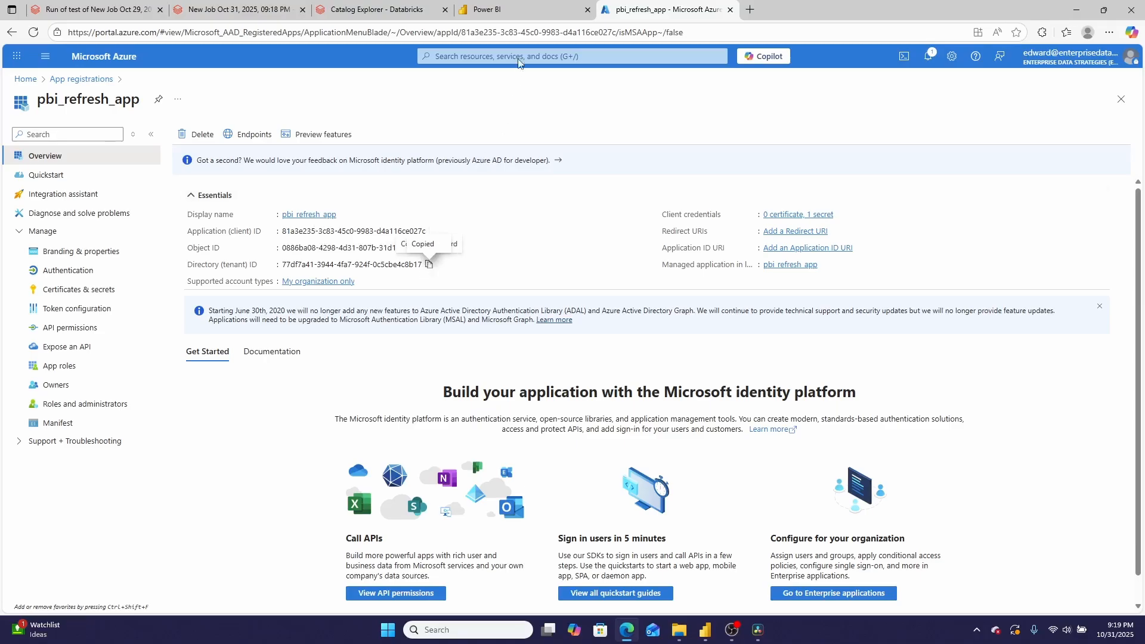
Return to the Databricks connection setup and replace the tenant placeholder in the authorization endpoint with the copied tenant ID
{"action": "left_click", "coordinate": [239, 6]}
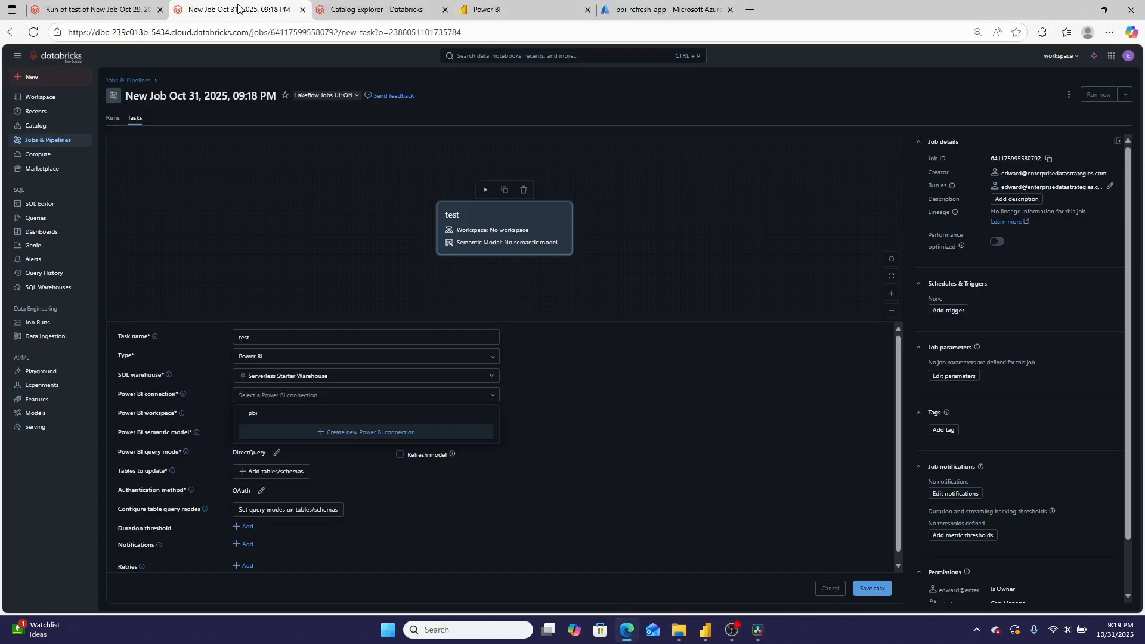
{"action": "left_click", "coordinate": [374, 9]}
{"action": "left_click", "coordinate": [605, 207]}
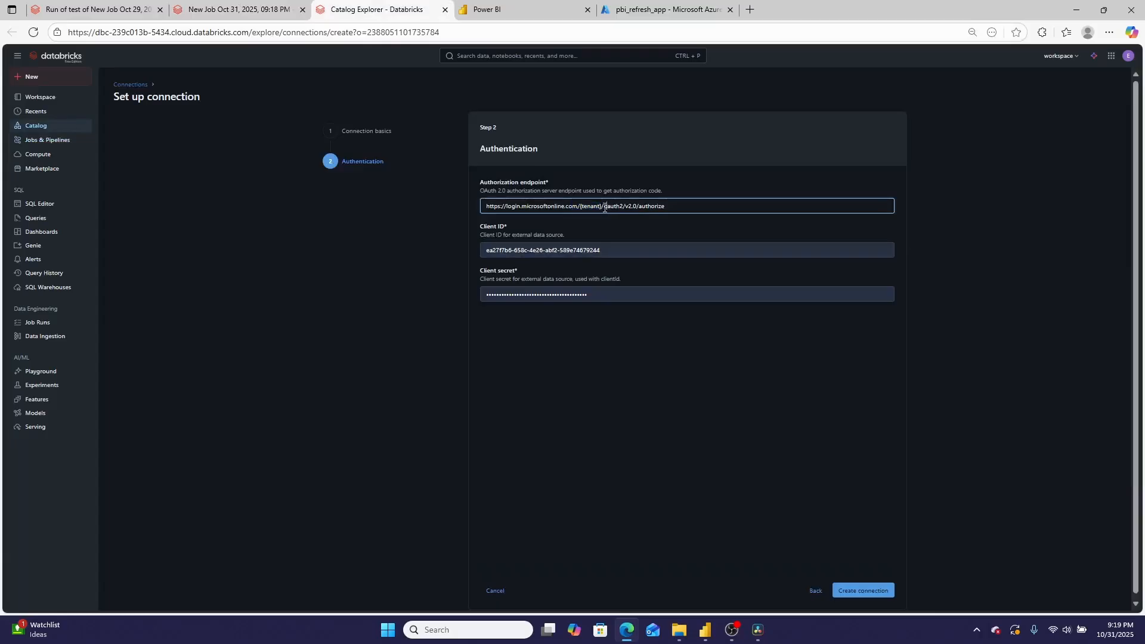
{"action": "left_click_drag", "start_coordinate": [601, 208], "coordinate": [575, 207]}
{"action": "key", "text": "BackSpace"}
{"action": "key", "text": "ctrl+v"}
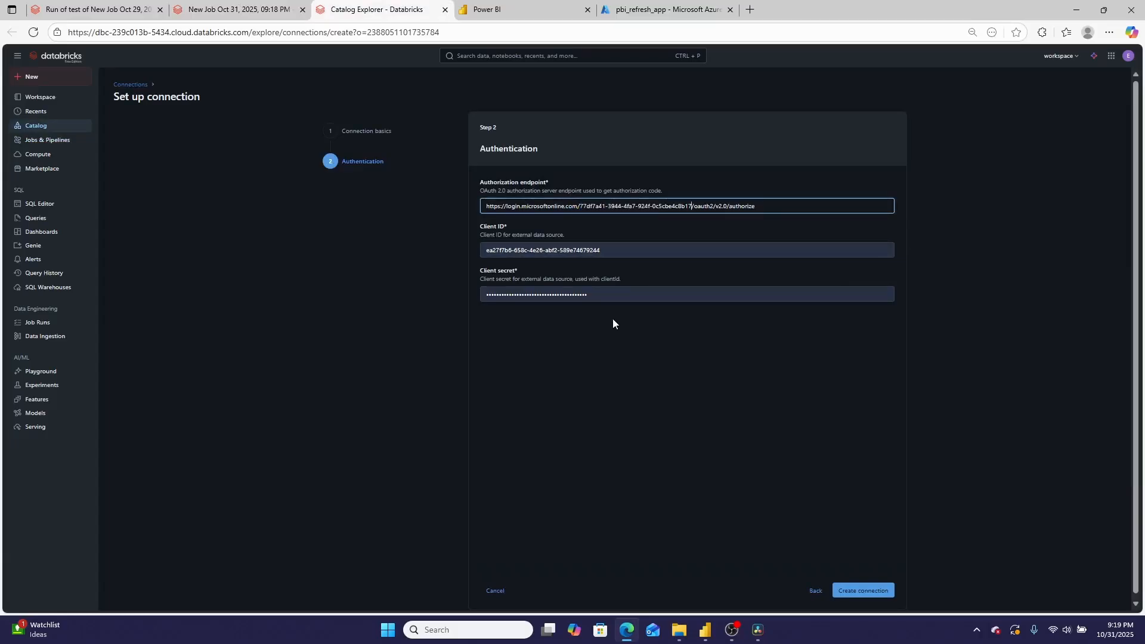
Switch to Azure, review the expiry options for a new pbi_refresh_app client secret, and cancel without adding one
{"action": "left_click", "coordinate": [662, 10]}
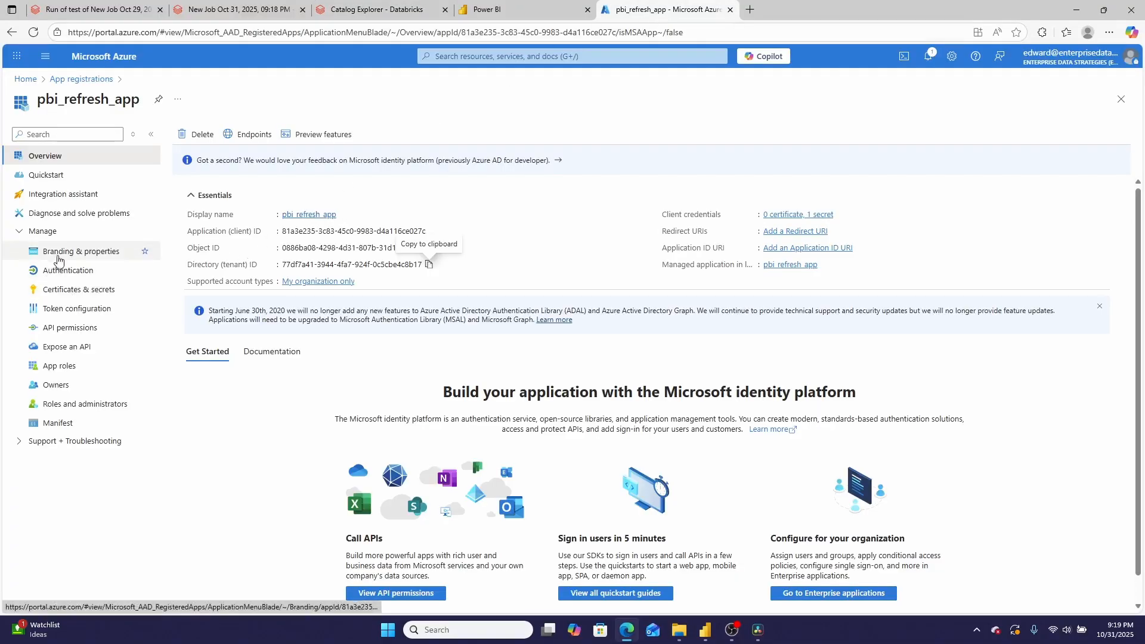
{"action": "left_click", "coordinate": [58, 290]}
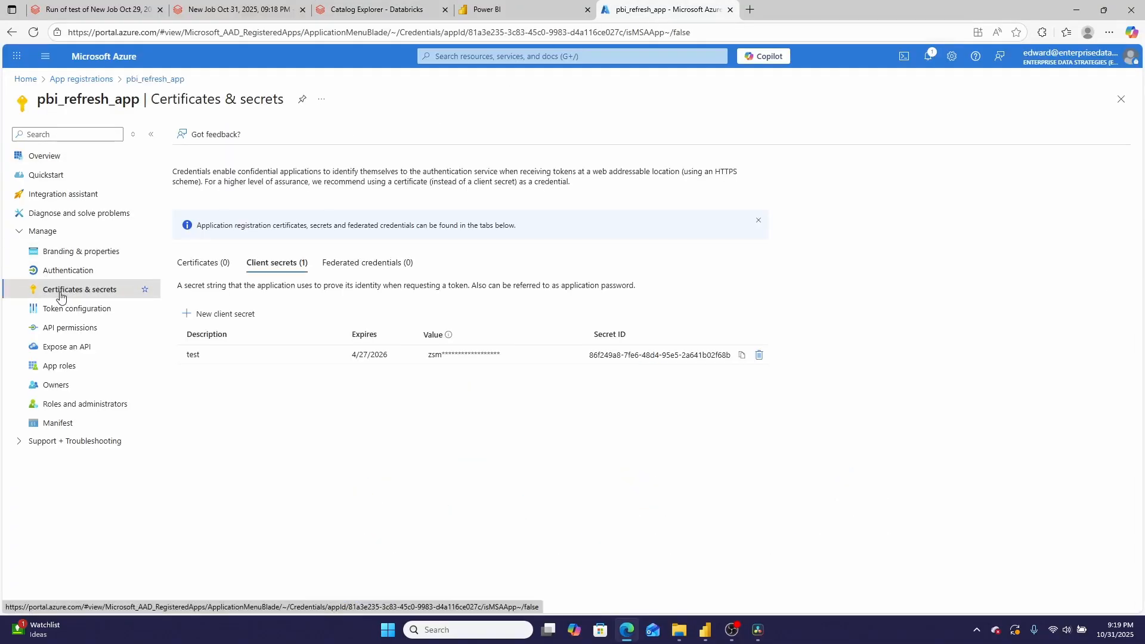
{"action": "left_click", "coordinate": [183, 318]}
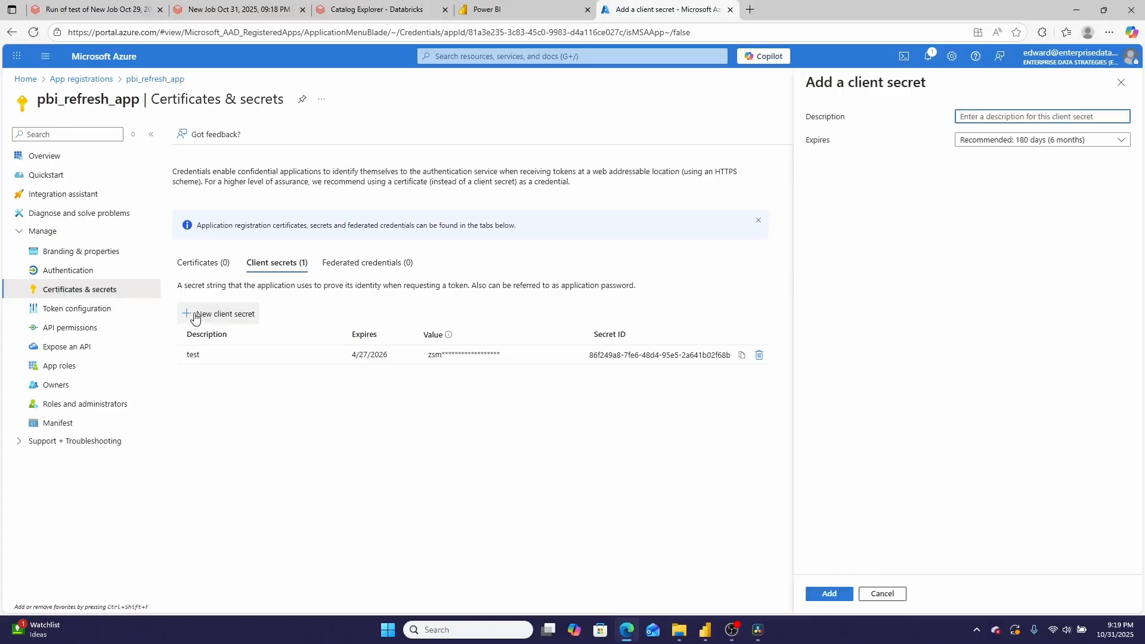
{"action": "left_click", "coordinate": [1077, 139]}
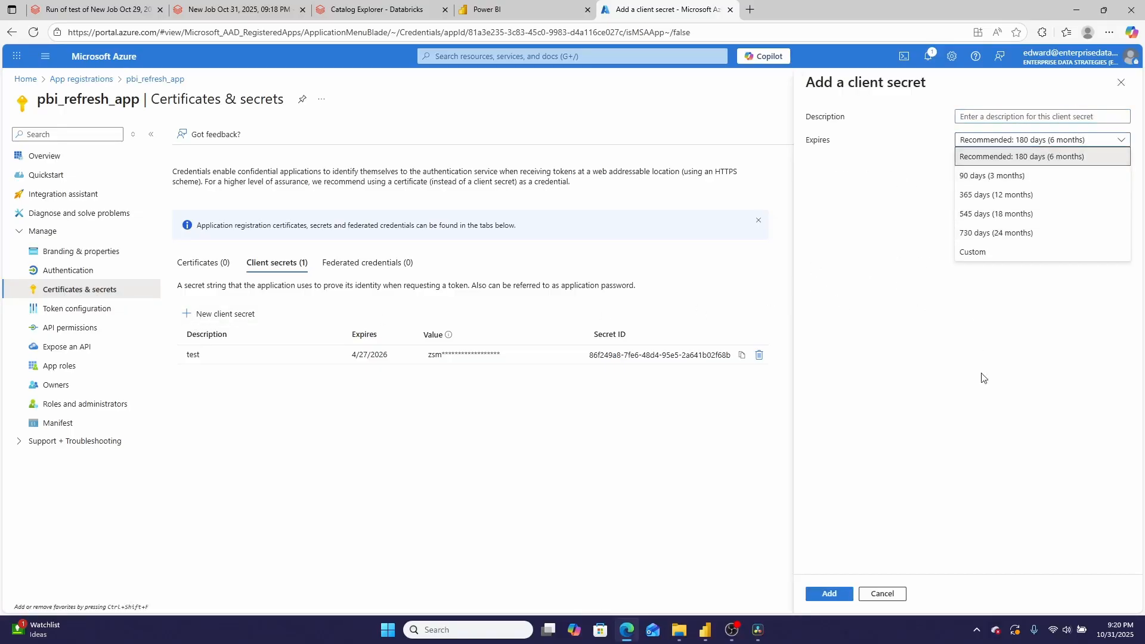
{"action": "left_click", "coordinate": [883, 594]}
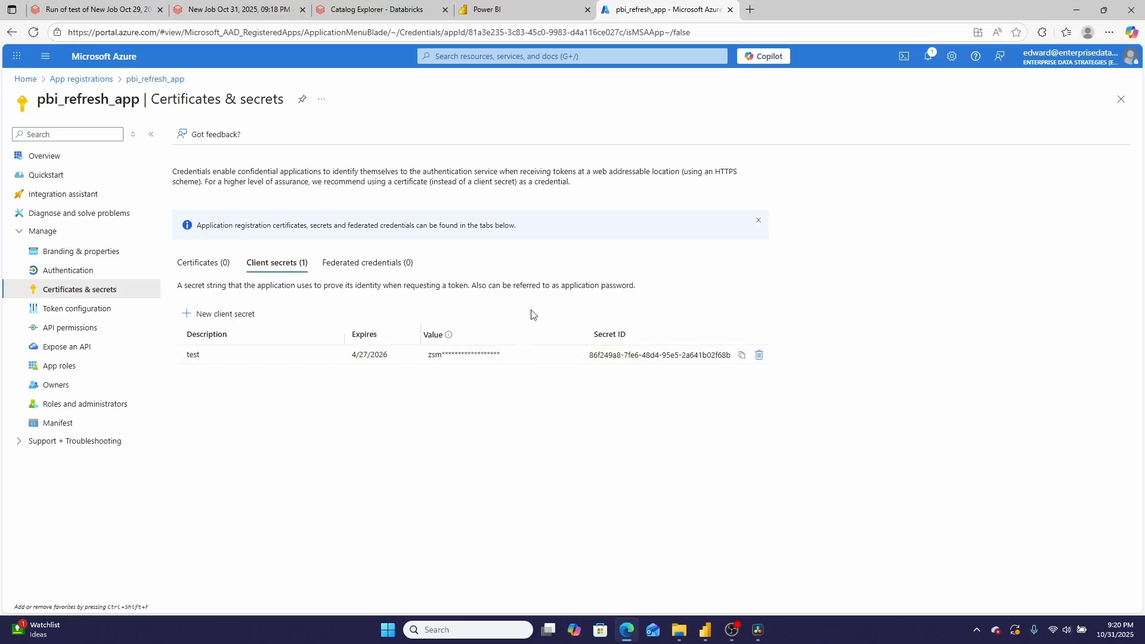
Return to the Databricks connection setup, enter the app's client ID and client secret, and create the connection
{"action": "left_click", "coordinate": [262, 9]}
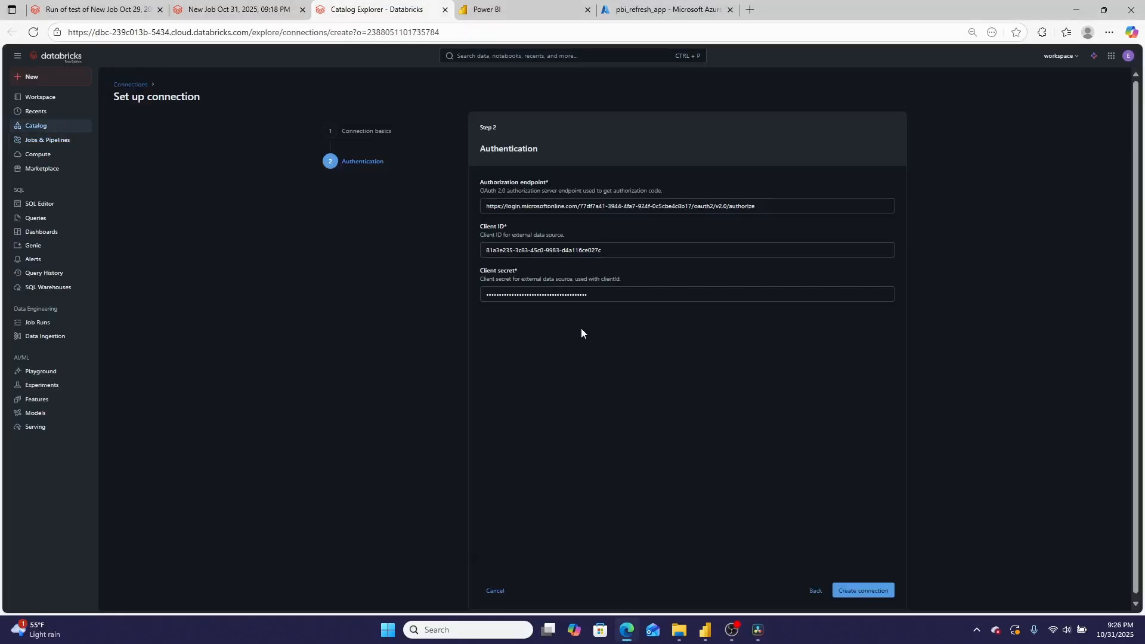
{"action": "left_click", "coordinate": [512, 291]}
{"action": "left_click", "coordinate": [861, 594]}
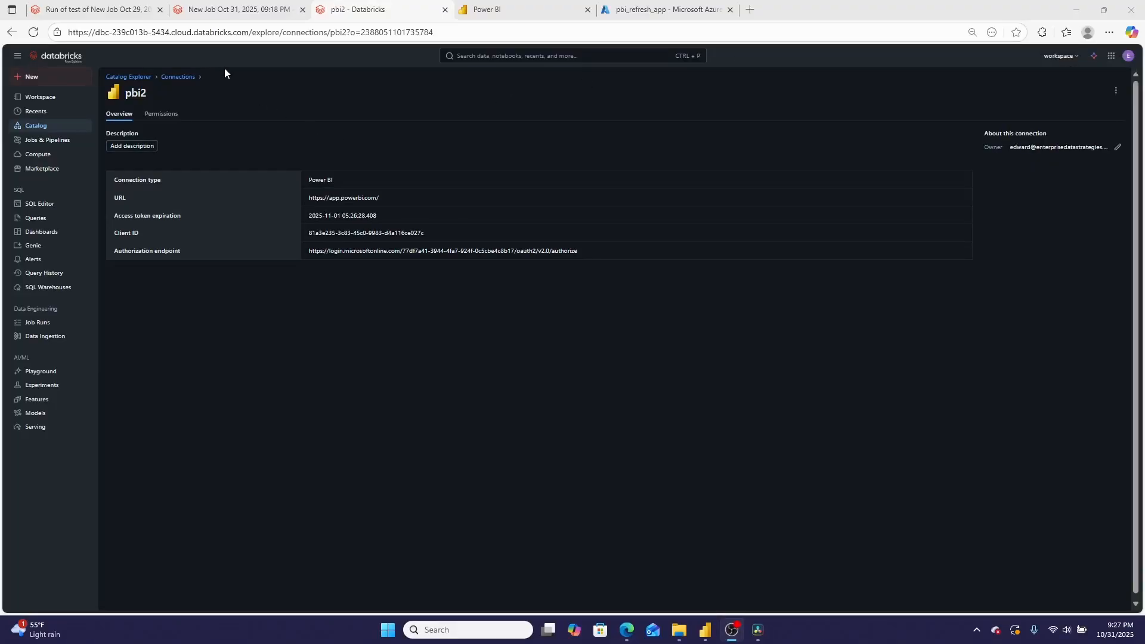
Return to the new job, reload its page, and set the unnamed task's type to Power BI
{"action": "left_click", "coordinate": [236, 10]}
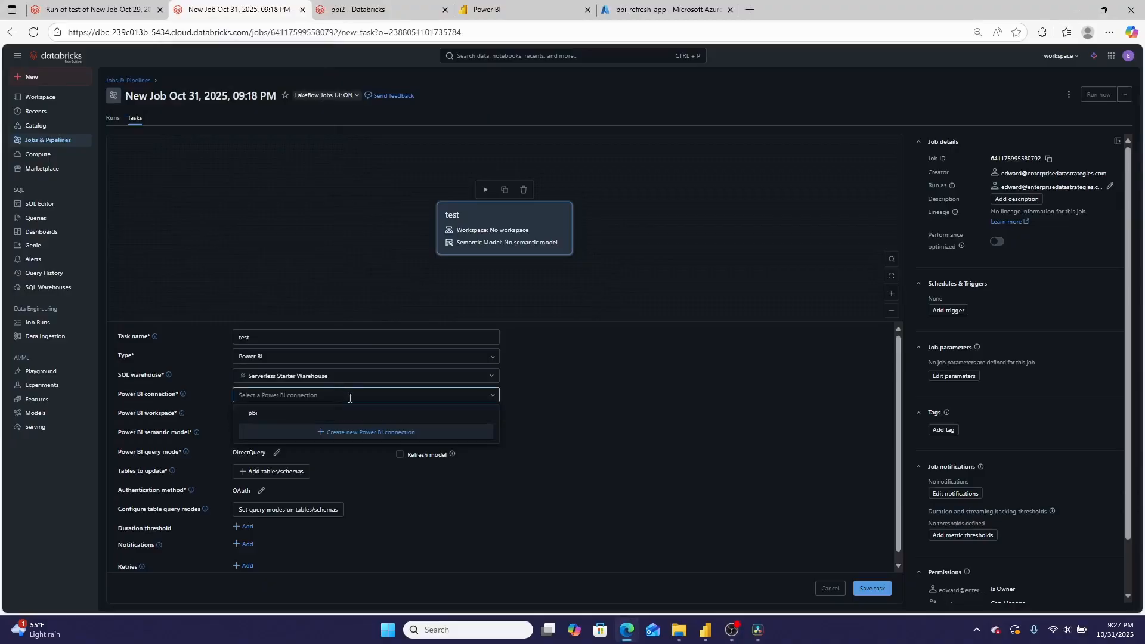
{"action": "left_click", "coordinate": [582, 402]}
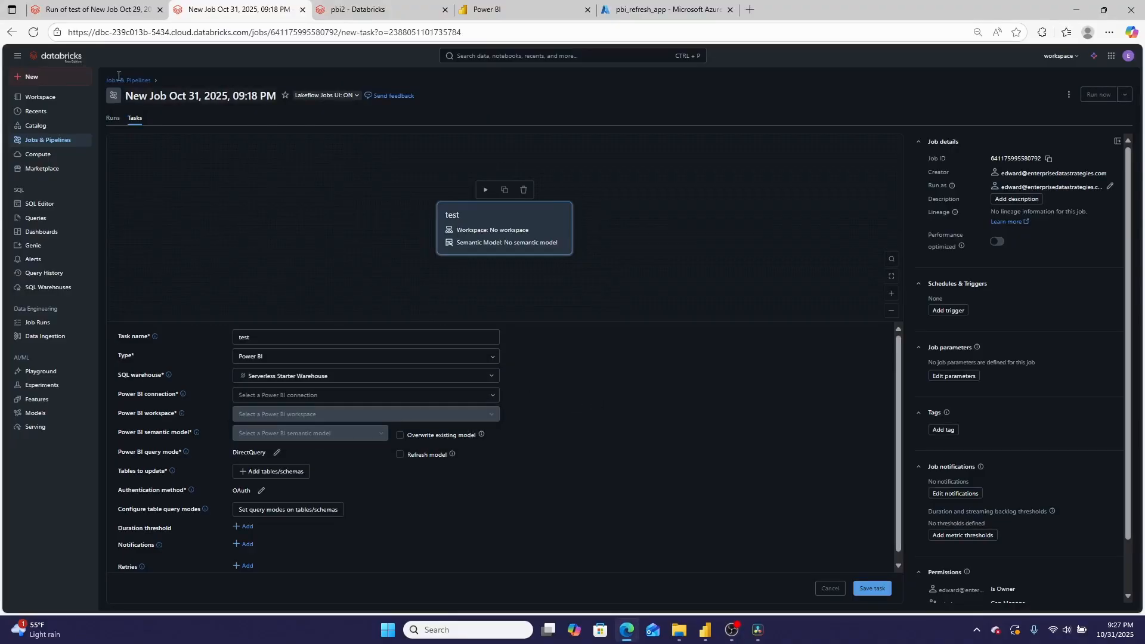
{"action": "left_click", "coordinate": [32, 31]}
{"action": "left_click", "coordinate": [629, 98]}
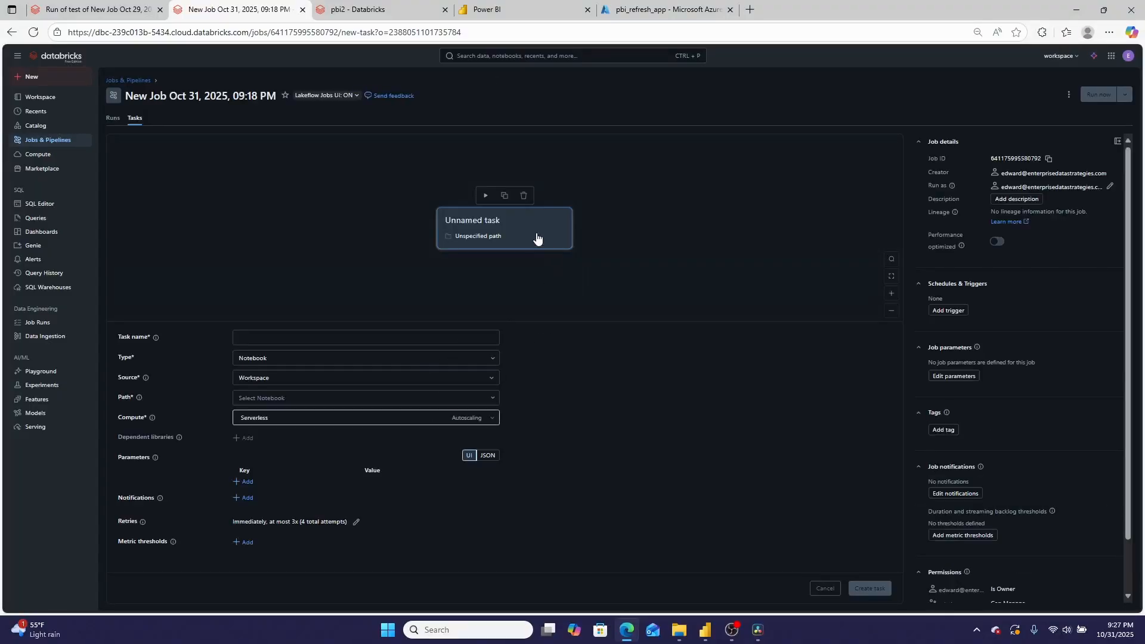
{"action": "left_click", "coordinate": [476, 358]}
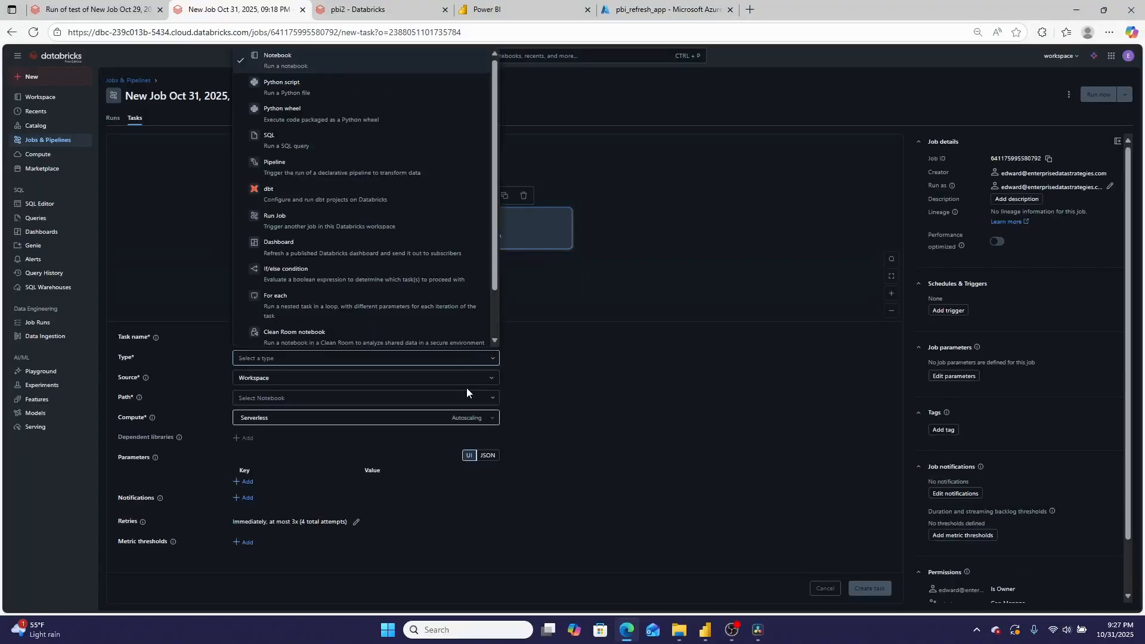
{"action": "scroll", "coordinate": [365, 256], "scroll_direction": "down", "scroll_amount": 2}
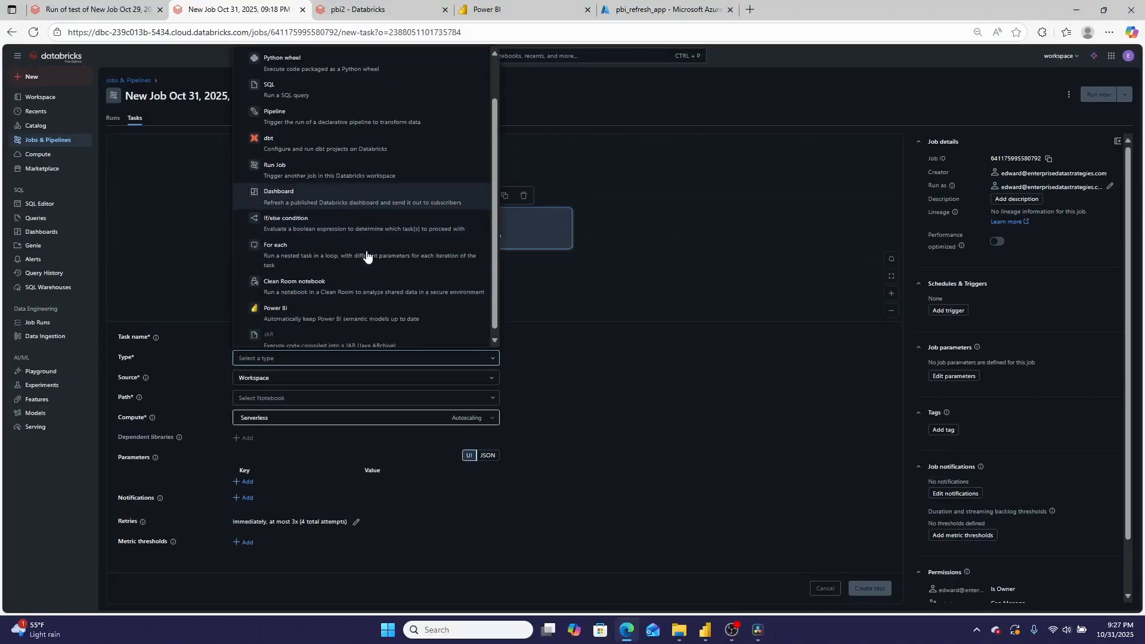
{"action": "left_click", "coordinate": [325, 305]}
{"action": "left_click", "coordinate": [375, 396]}
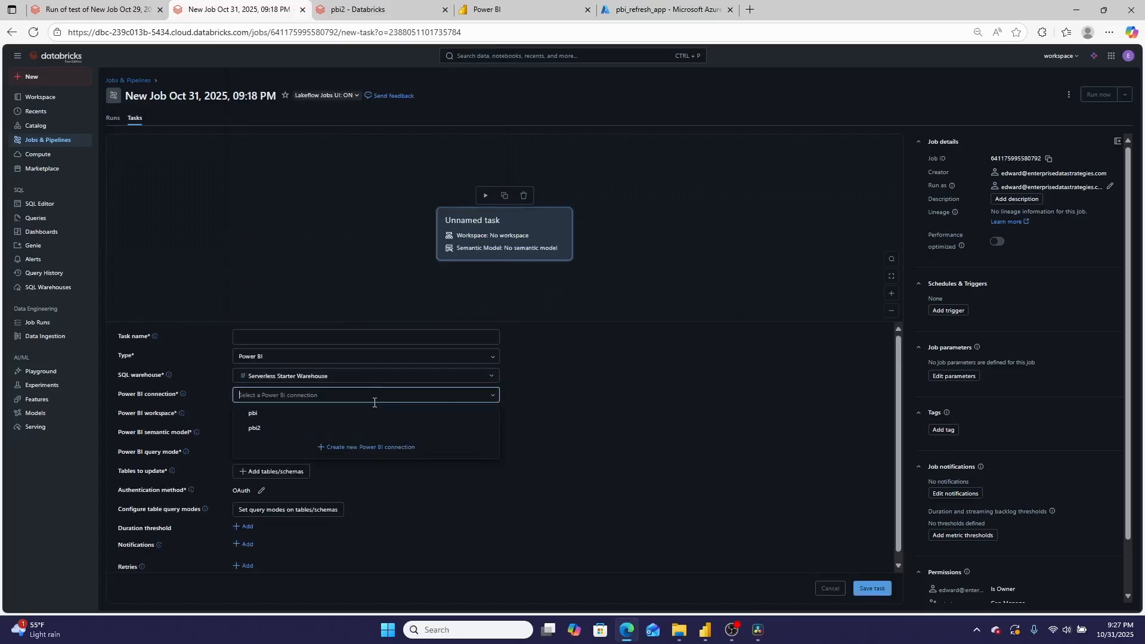
{"action": "left_click", "coordinate": [254, 428]}
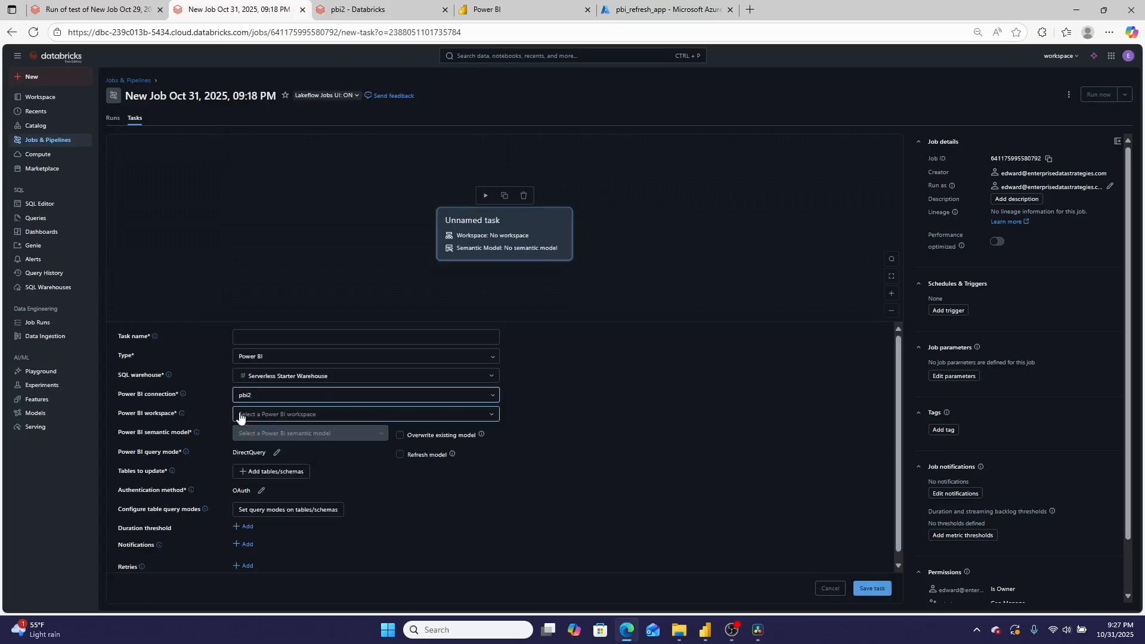
{"action": "left_click", "coordinate": [491, 415]}
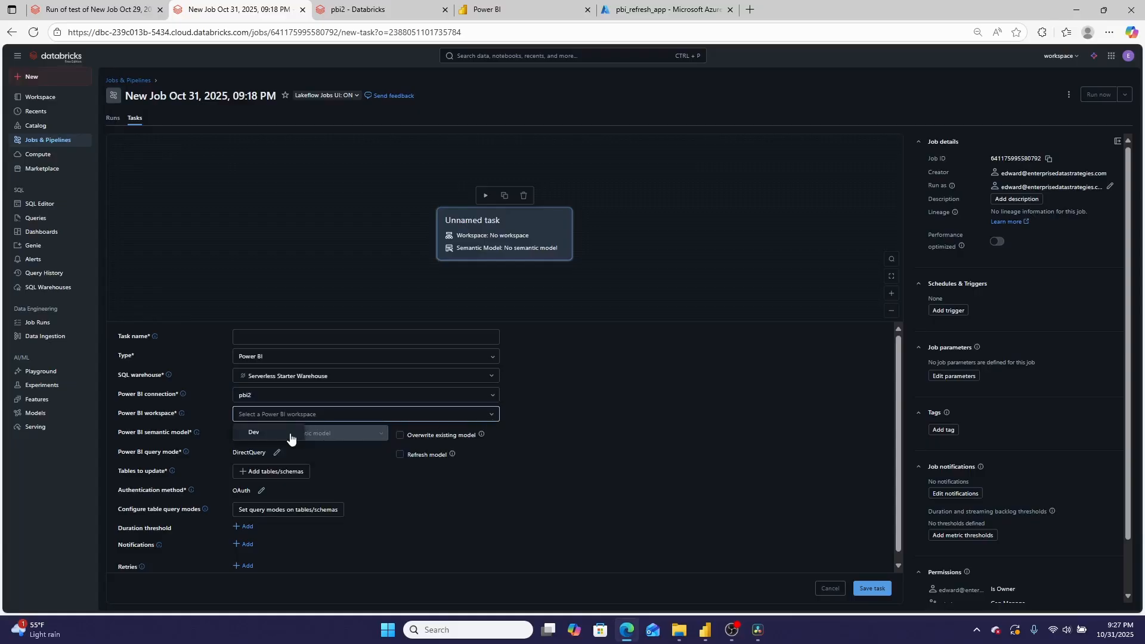
{"action": "left_click", "coordinate": [256, 438]}
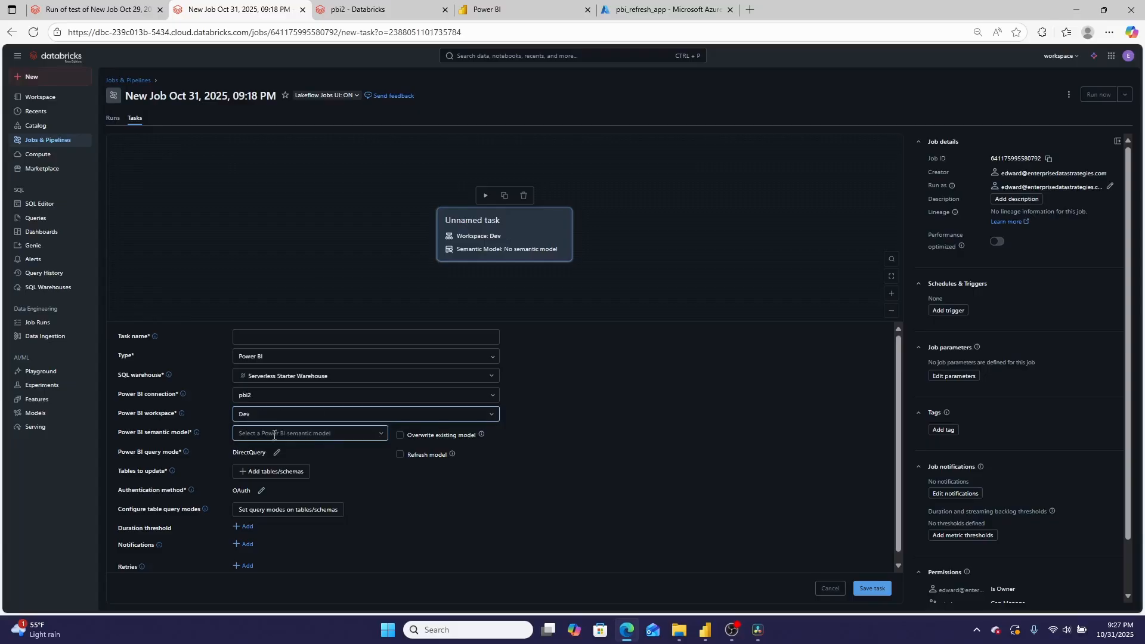
{"action": "left_click", "coordinate": [337, 434]}
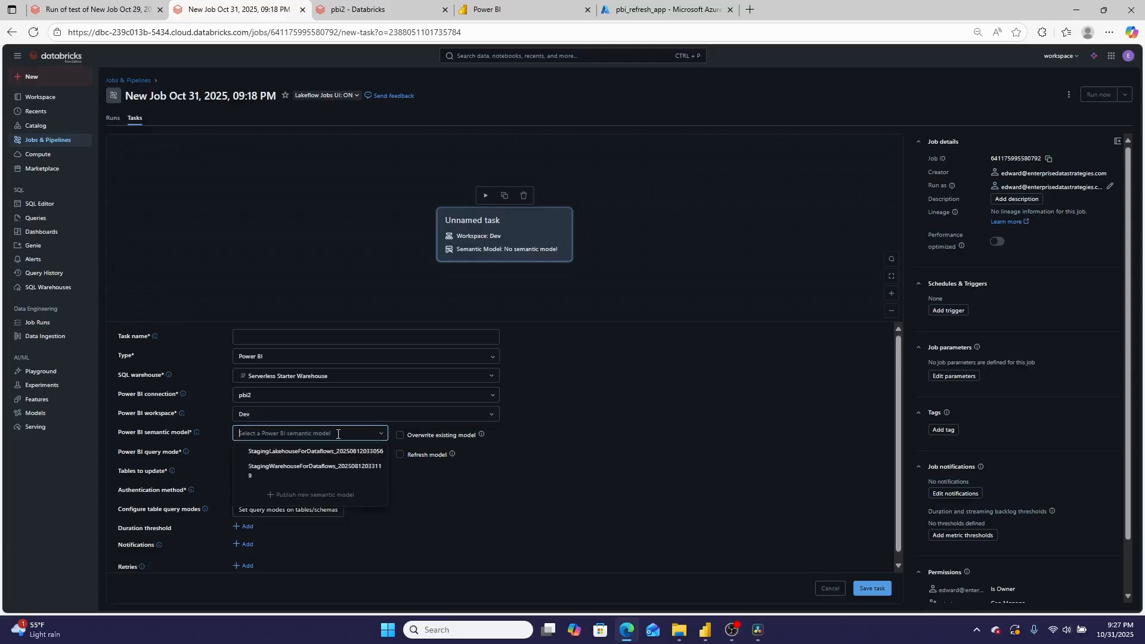
{"action": "left_click", "coordinate": [370, 451]}
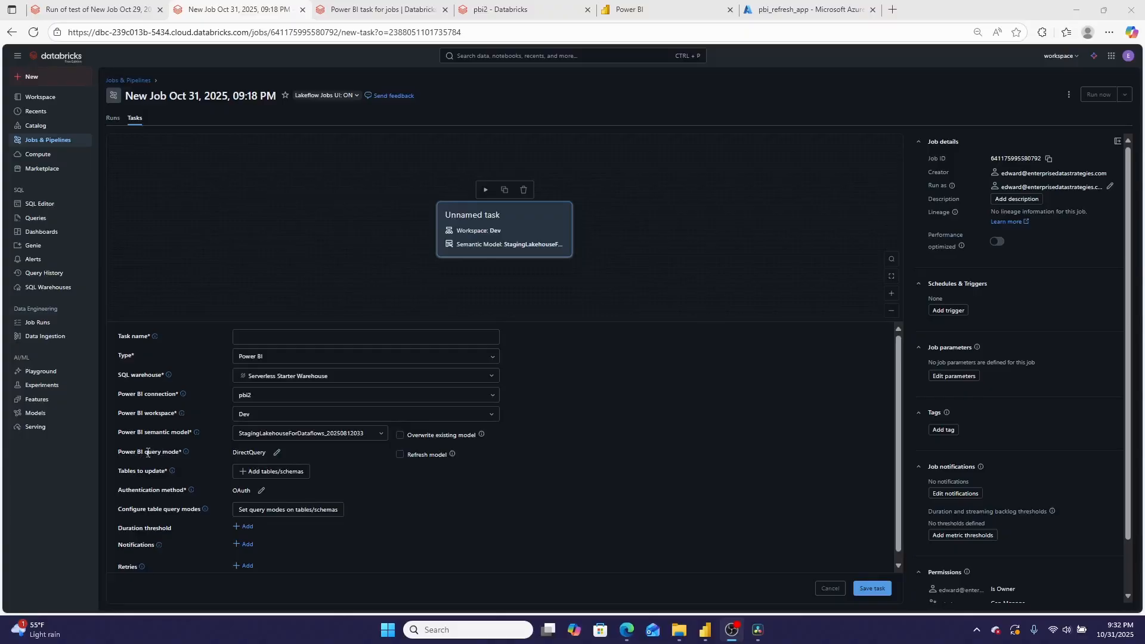
Set the Power BI query mode to Import, name the task pbi_refresh, and try to save it
{"action": "left_click", "coordinate": [277, 452]}
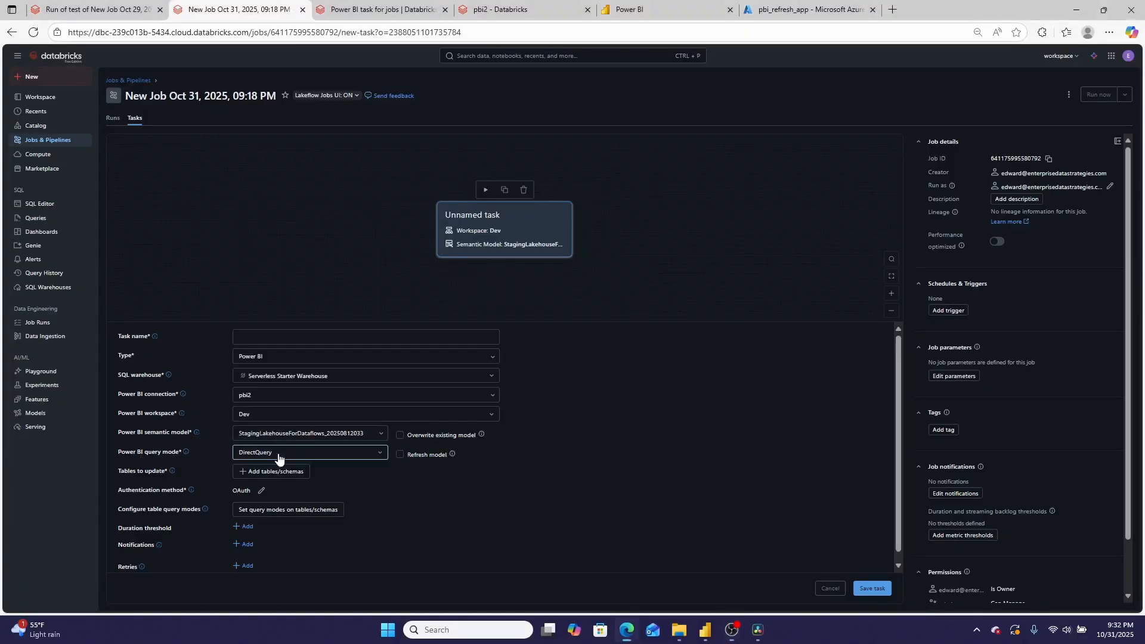
{"action": "left_click", "coordinate": [296, 457]}
{"action": "left_click", "coordinate": [271, 486]}
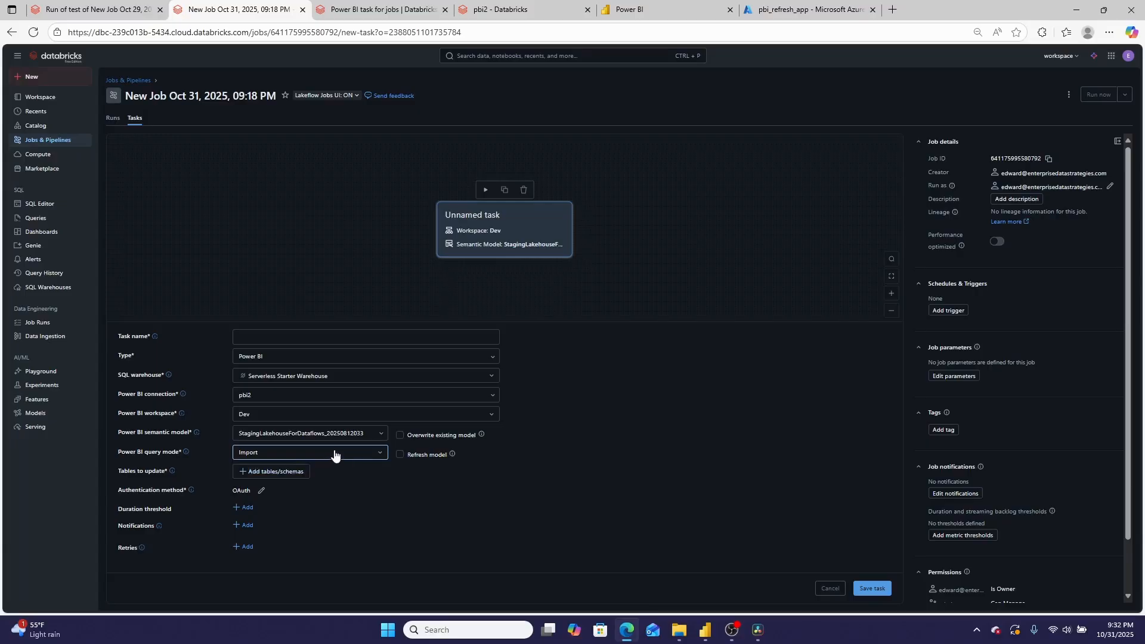
{"action": "left_click", "coordinate": [881, 592]}
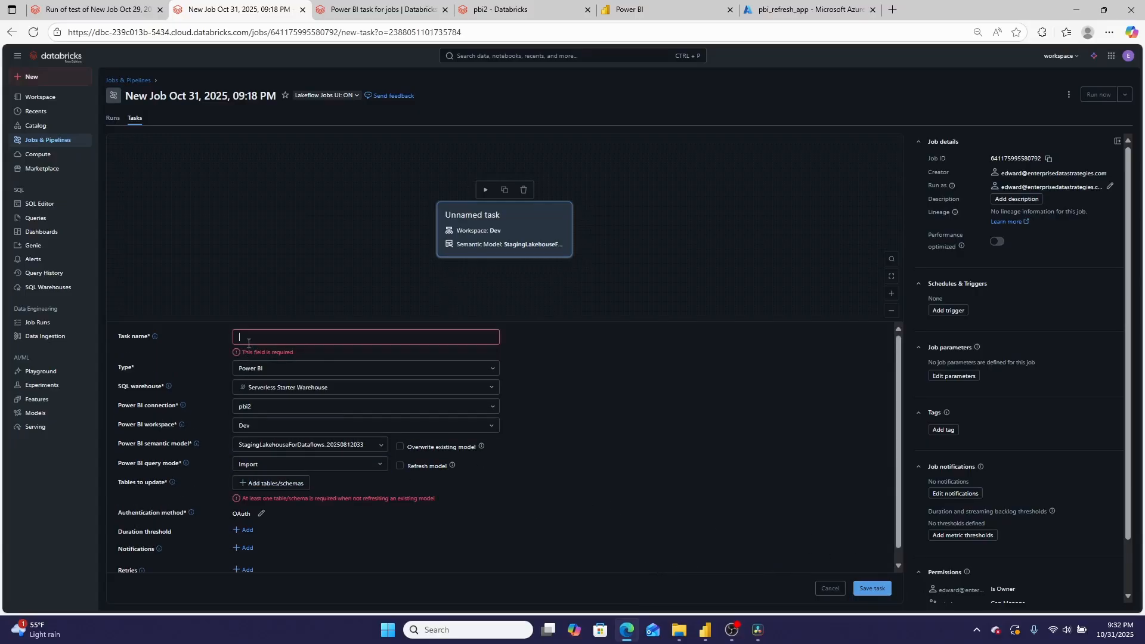
{"action": "type", "text": "pbi_refresh"}
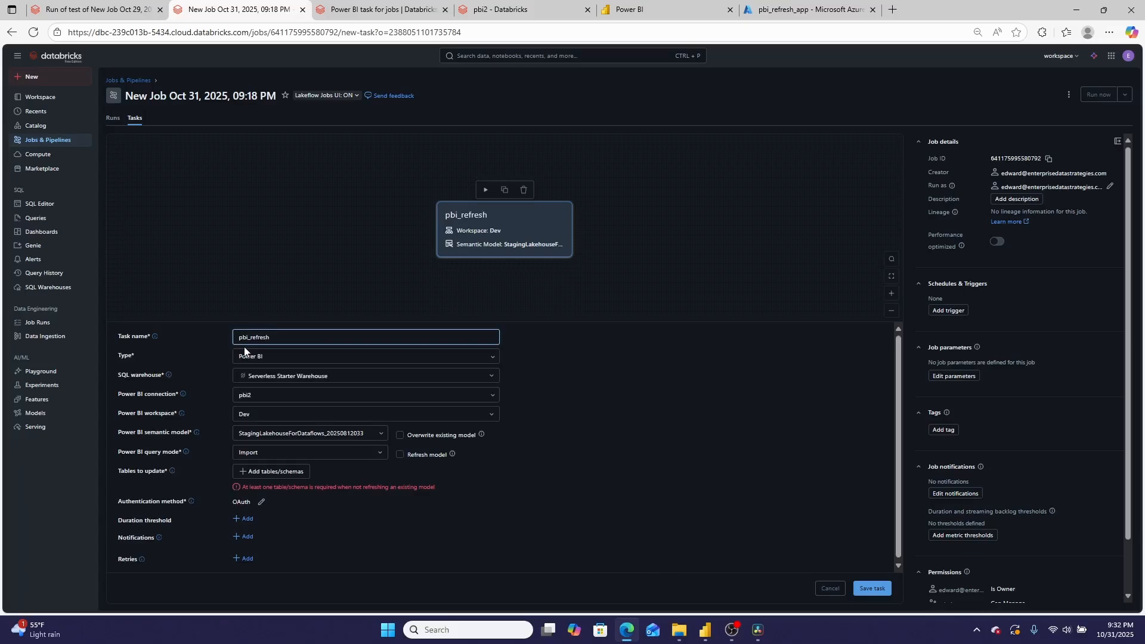
{"action": "left_click", "coordinate": [872, 589]}
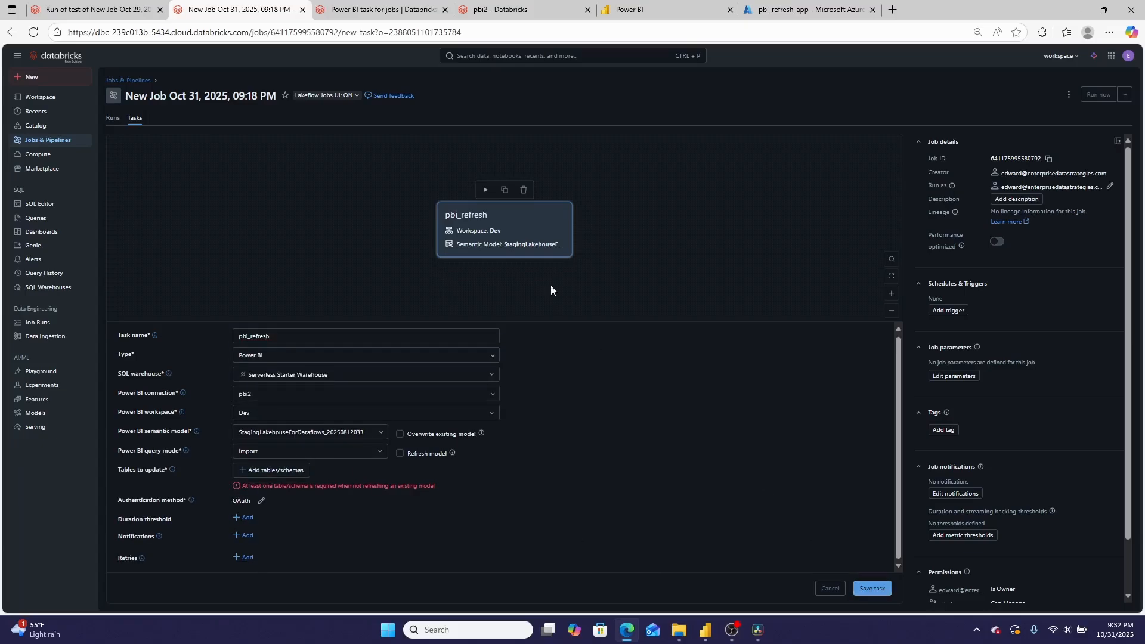
Examine the Databricks documentation page on the Power BI task for jobs, and return to the job
{"action": "left_click", "coordinate": [382, 10]}
{"action": "scroll", "coordinate": [517, 345], "scroll_direction": "up", "scroll_amount": 8}
{"action": "scroll", "coordinate": [518, 344], "scroll_direction": "up", "scroll_amount": 3}
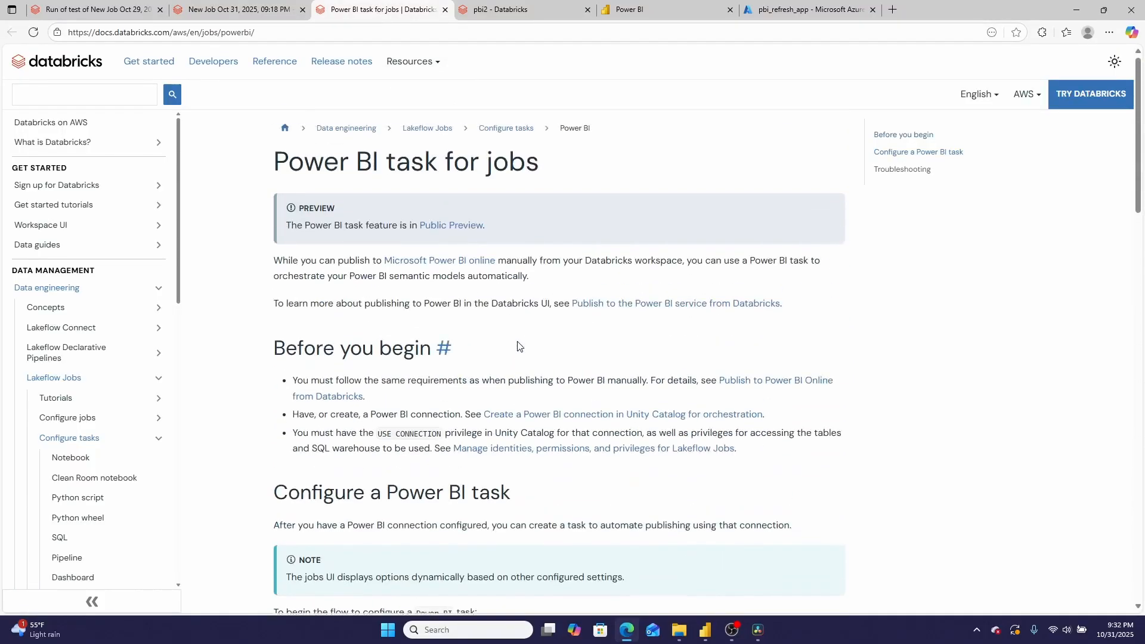
{"action": "left_click", "coordinate": [230, 10]}
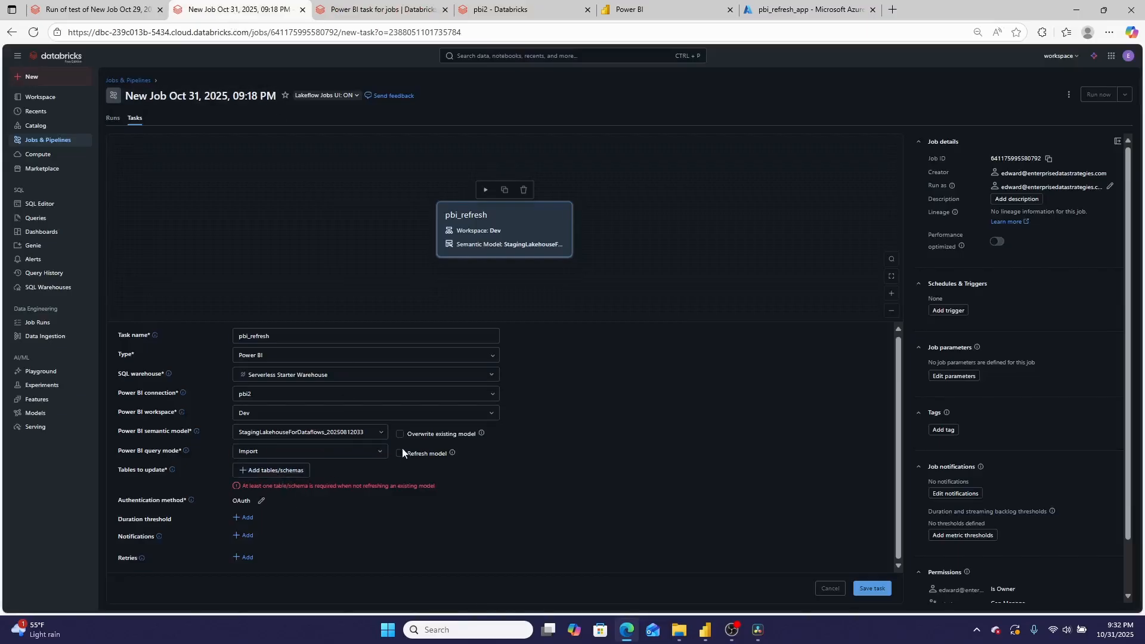
Check the table and schema selection without adding any, enable Refresh model for the pbi_refresh task, and save the task
{"action": "left_click", "coordinate": [281, 471]}
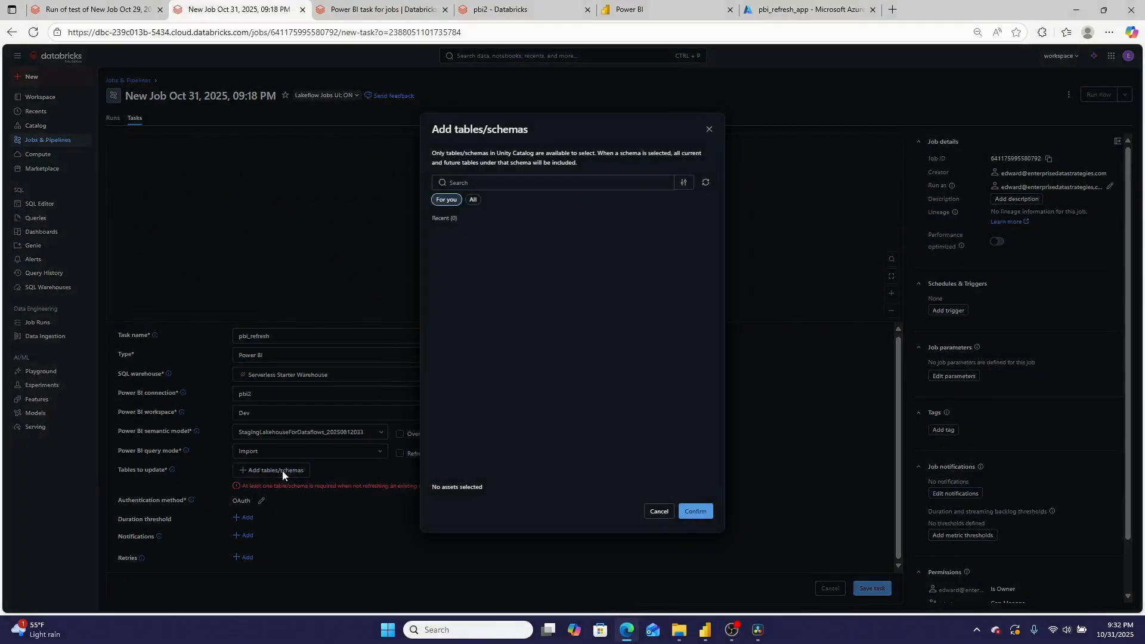
{"action": "left_click", "coordinate": [651, 514]}
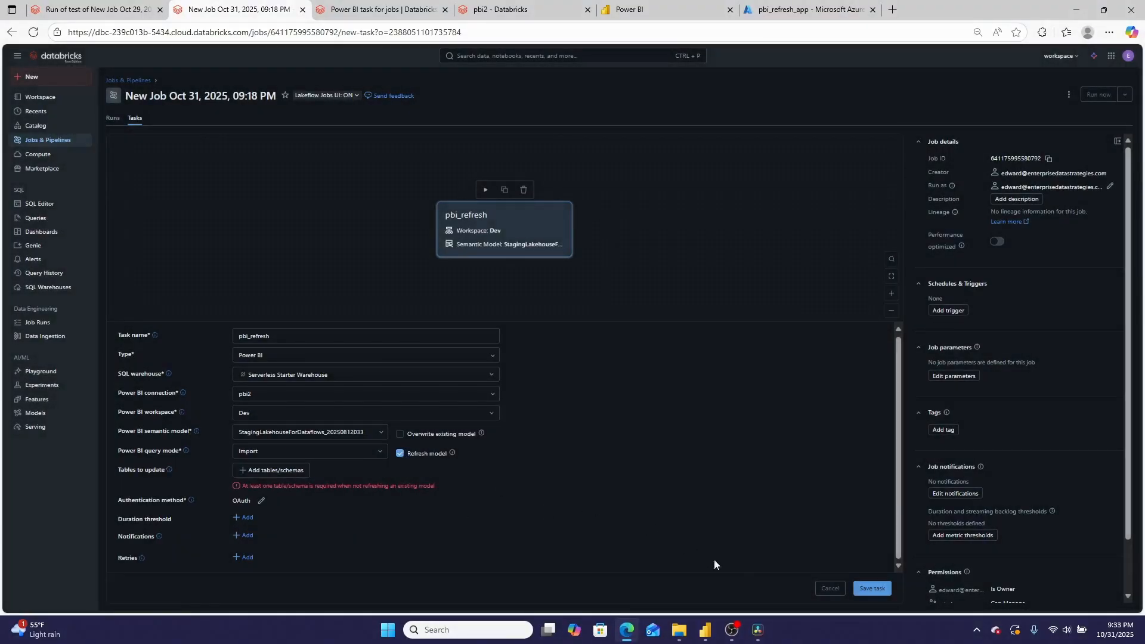
{"action": "left_click", "coordinate": [859, 588]}
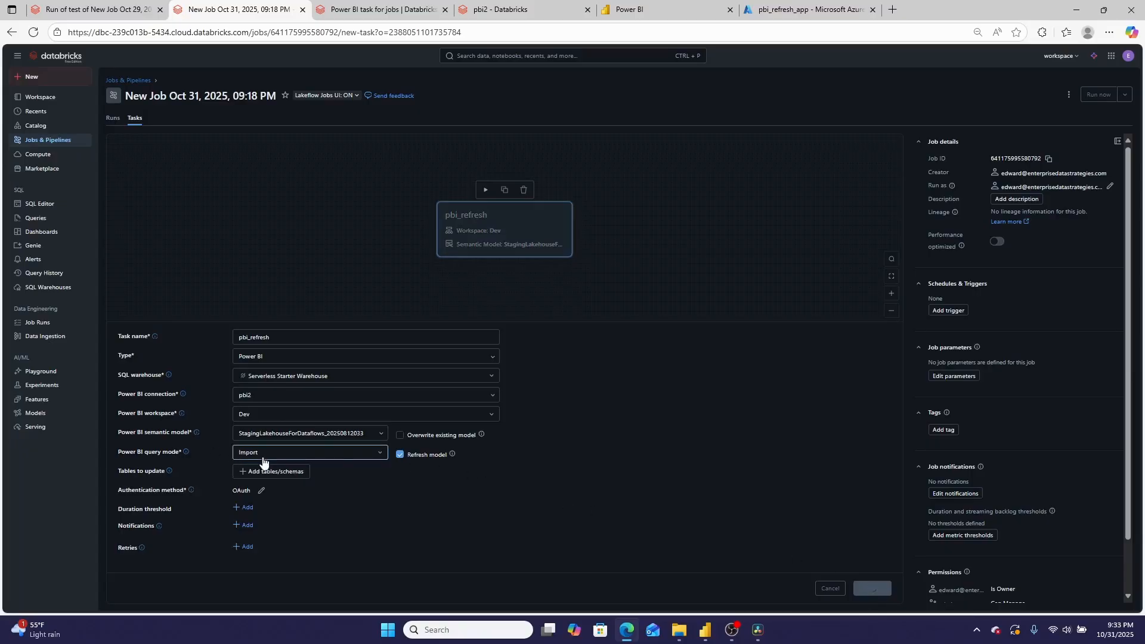
Run the pbi_refresh task with its default settings and check the output of the triggered run
{"action": "left_click", "coordinate": [473, 191]}
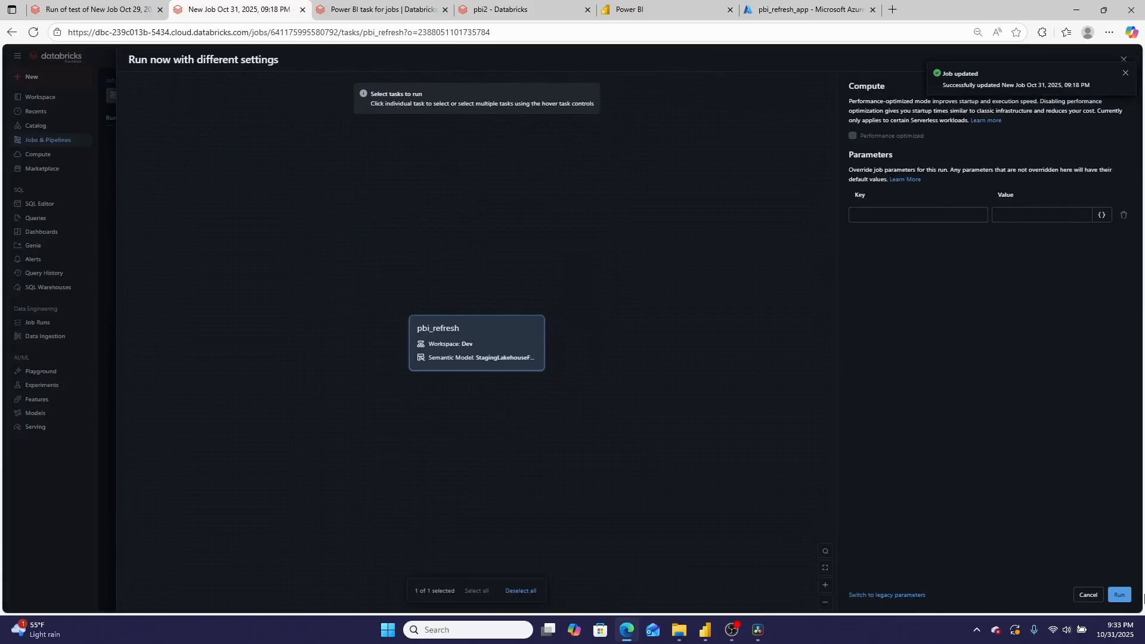
{"action": "left_click", "coordinate": [1120, 595]}
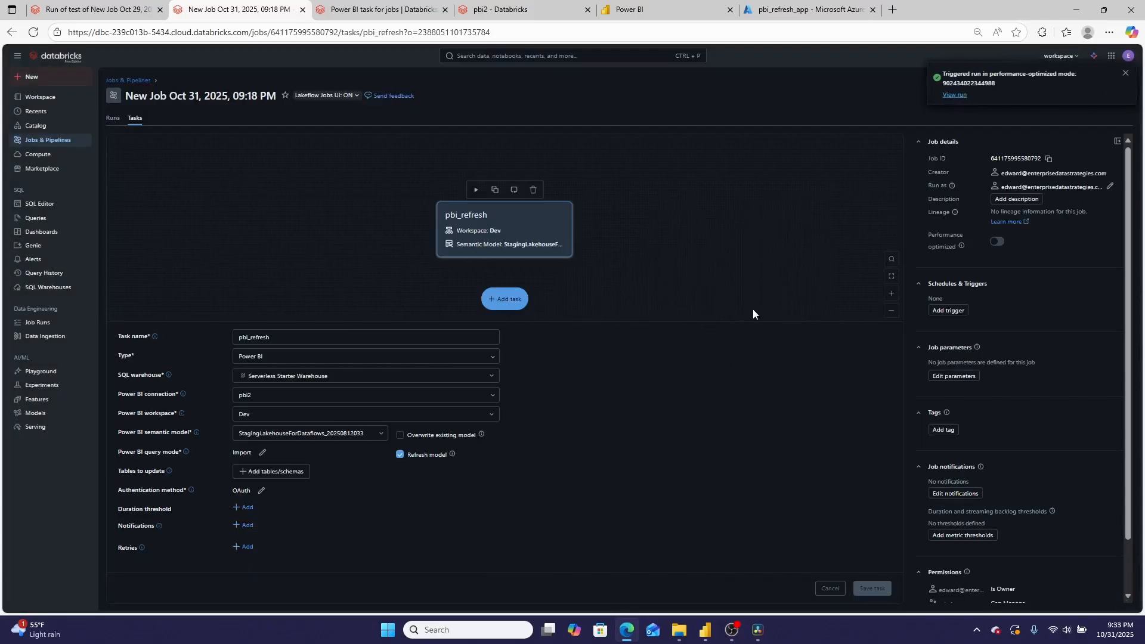
{"action": "left_click", "coordinate": [957, 95]}
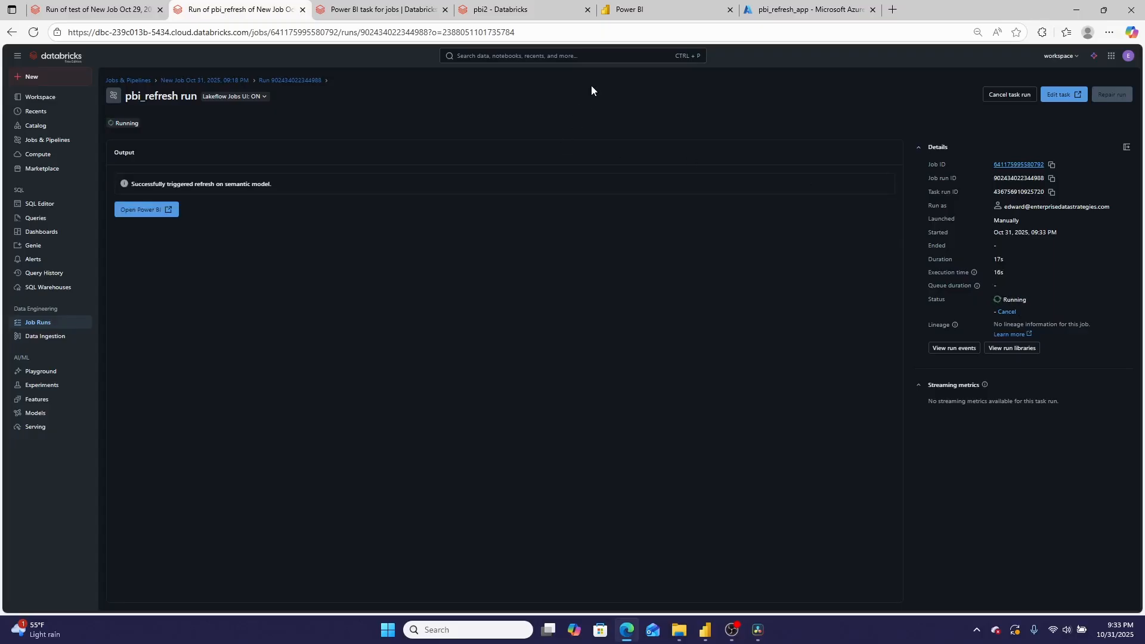
{"action": "left_click_drag", "start_coordinate": [133, 184], "coordinate": [272, 187]}
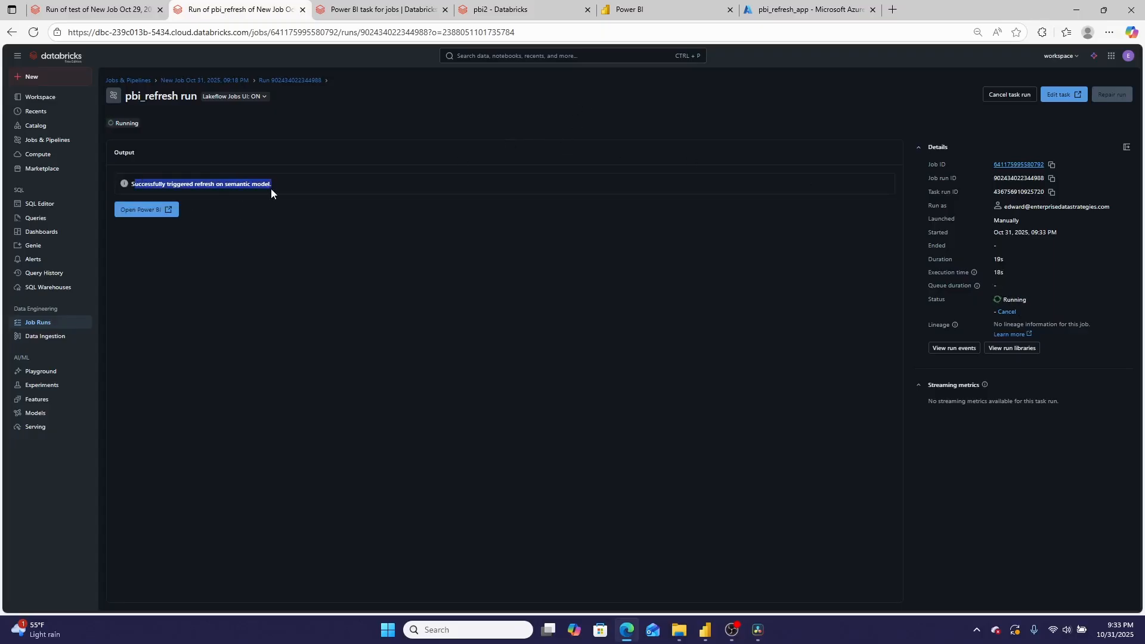
Open the semantic model's settings in Power BI from the run output and examine the latest entry in its refresh history
{"action": "left_click", "coordinate": [132, 211]}
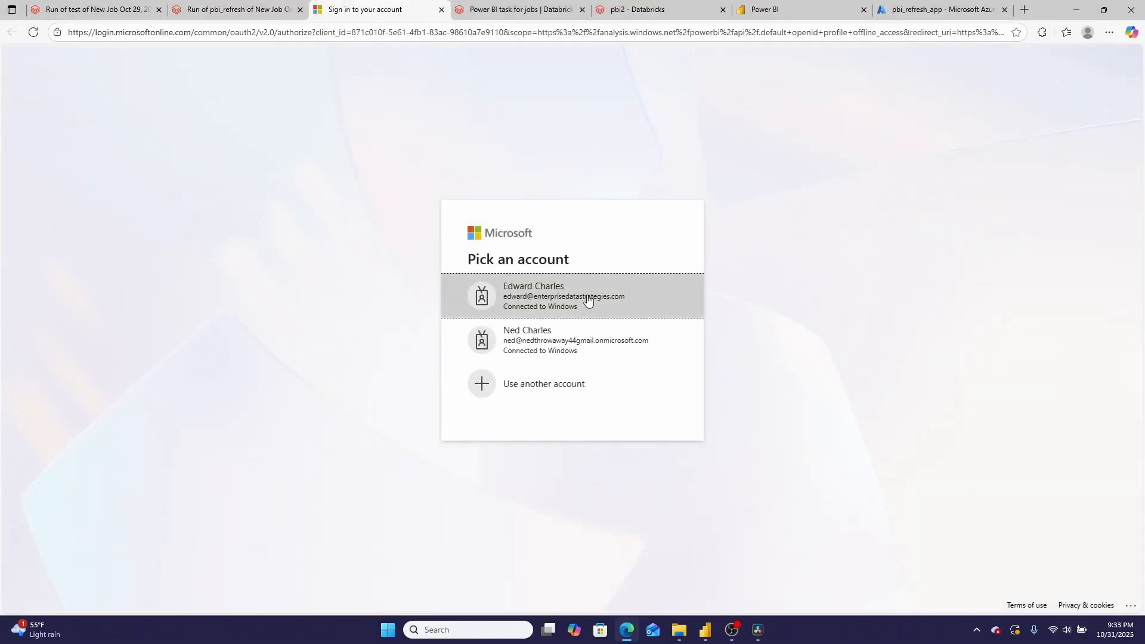
{"action": "left_click", "coordinate": [588, 299]}
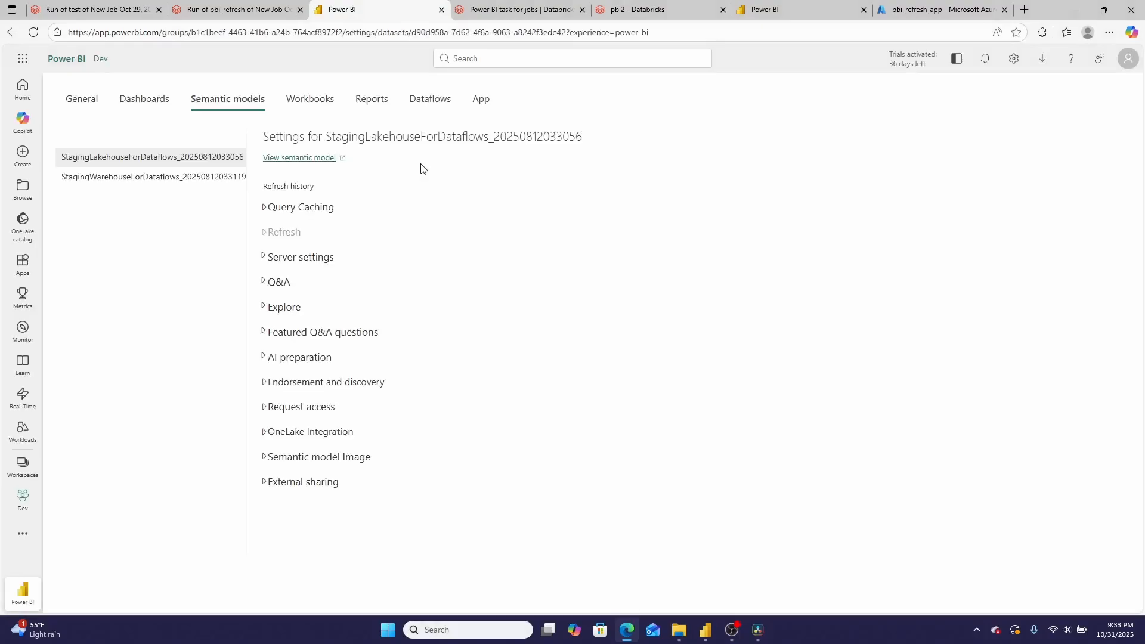
{"action": "left_click", "coordinate": [300, 193]}
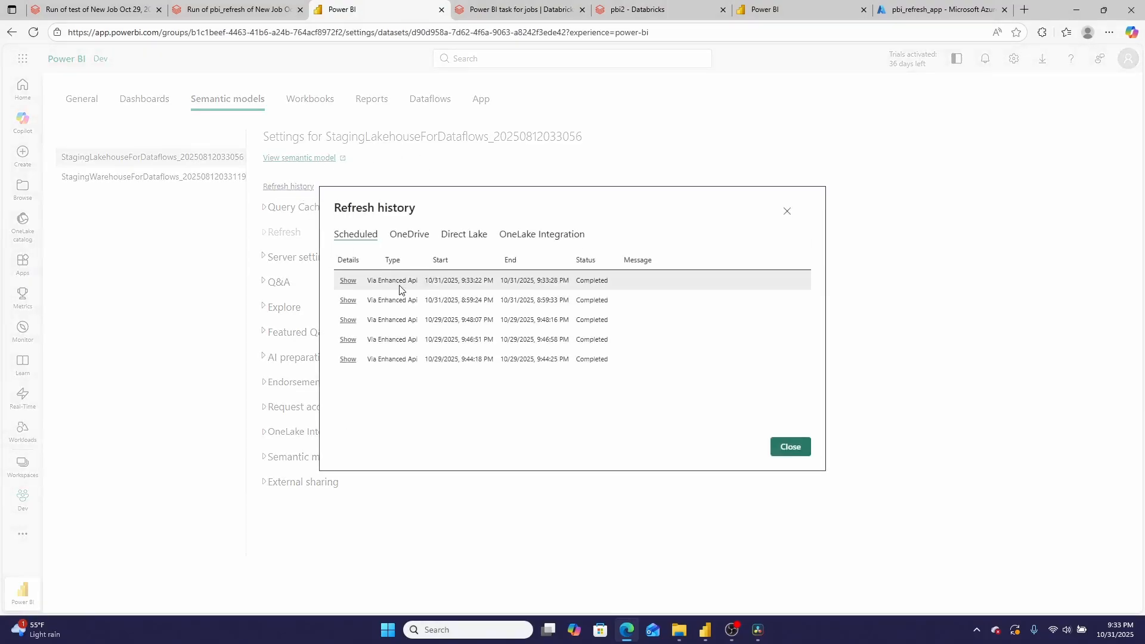
{"action": "left_click_drag", "start_coordinate": [502, 281], "coordinate": [543, 281]}
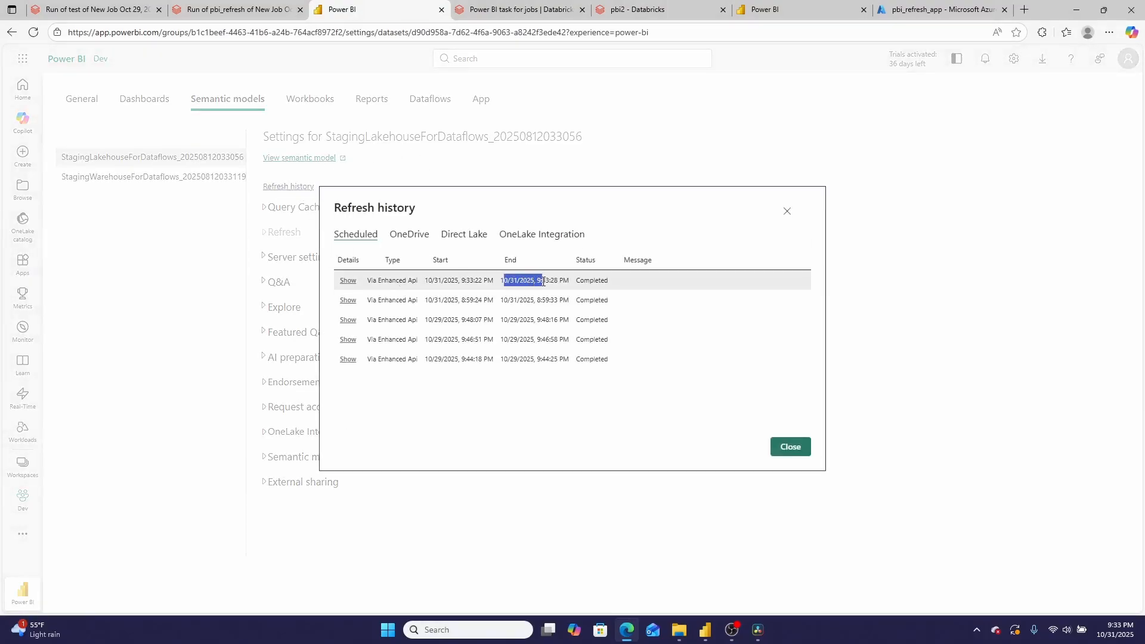